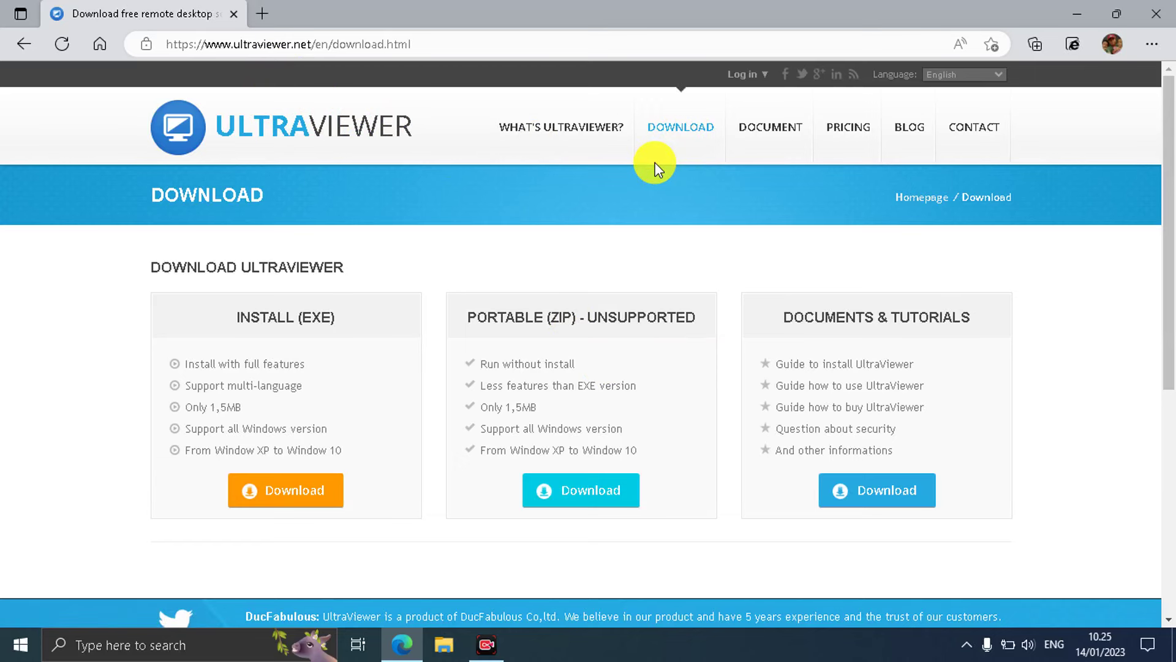
# Minimize Edge on the UltraViewer download page to show the Windows desktop.
pyautogui.click(1076, 13)
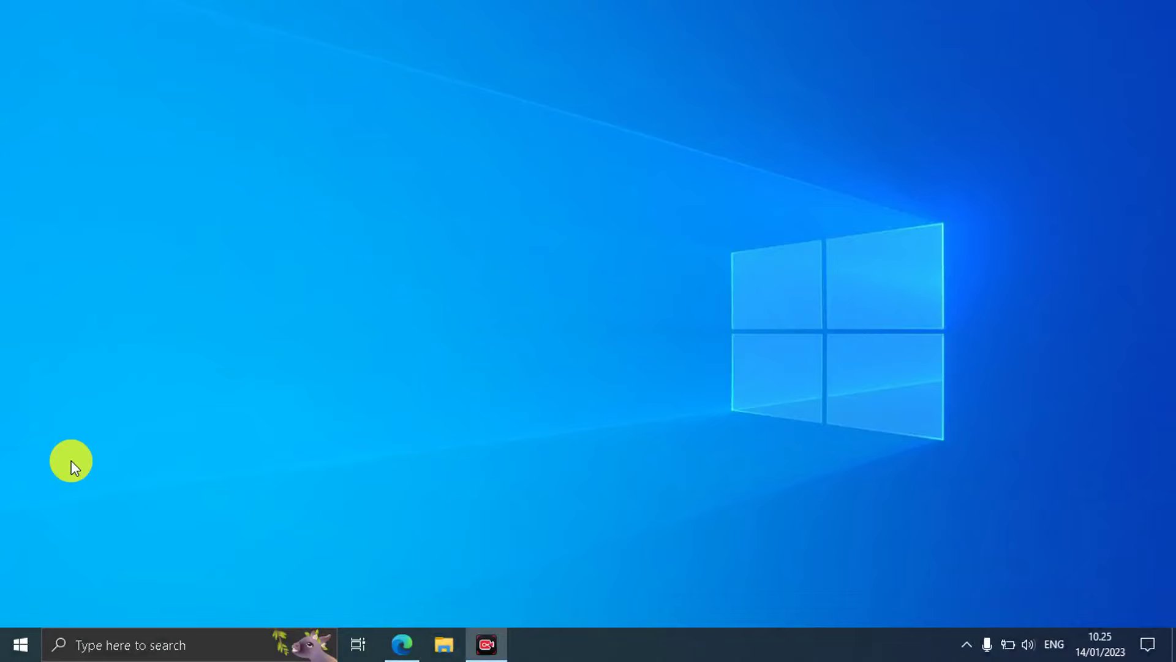
# Launch UltraViewer 6.6 by searching 'ultra' in the Start menu.
pyautogui.click(21, 644)
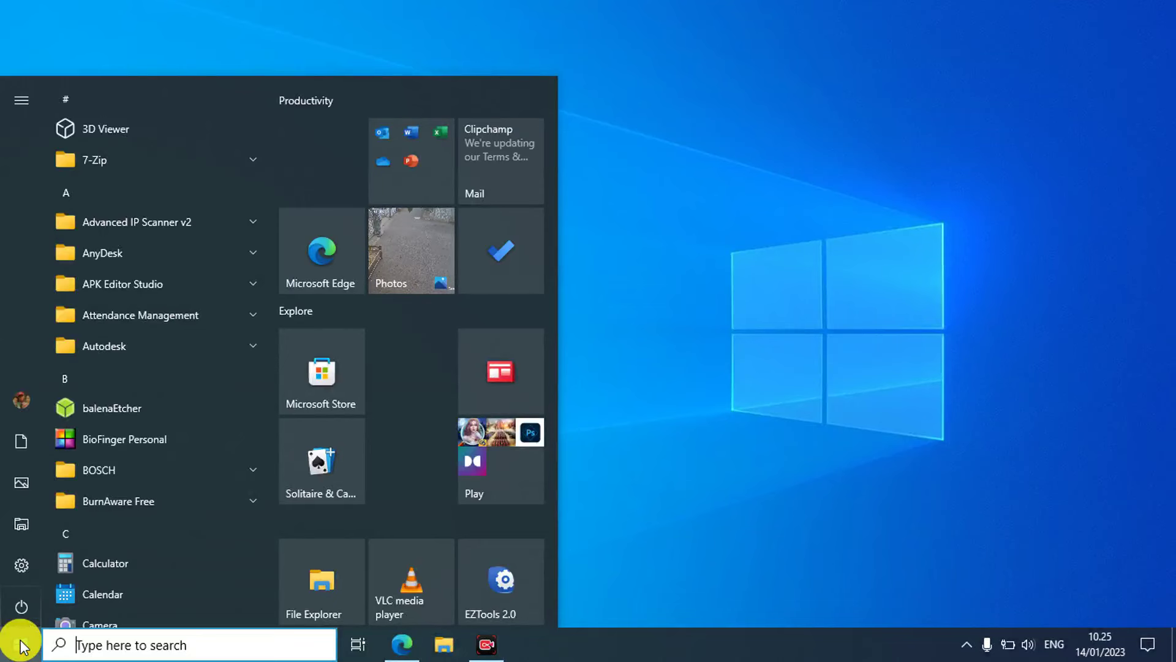
pyautogui.write('remo')
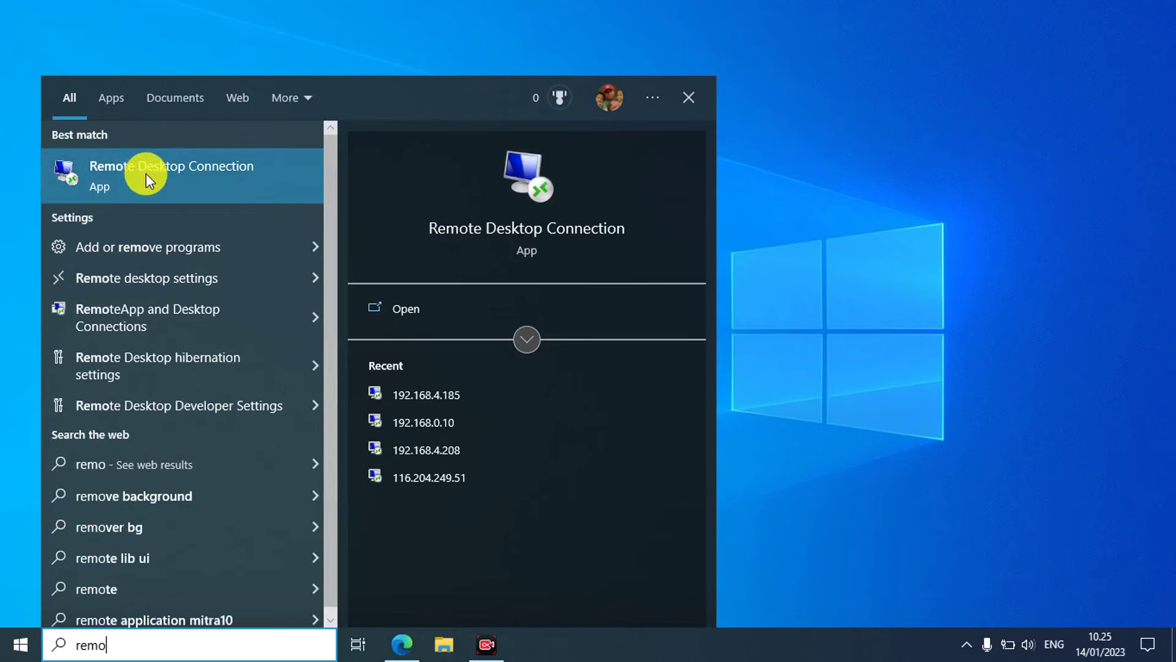
pyautogui.press('BackSpace')
pyautogui.press('BackSpace')
pyautogui.press('BackSpace')
pyautogui.press('BackSpace')
pyautogui.write('u')
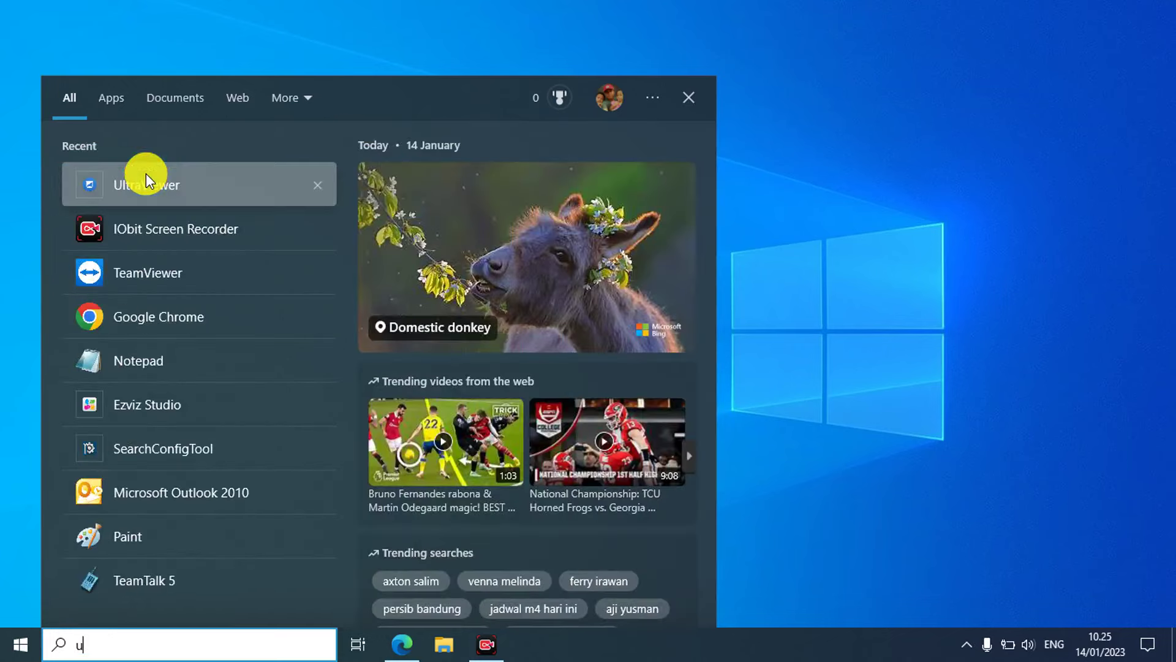
pyautogui.write('ltra')
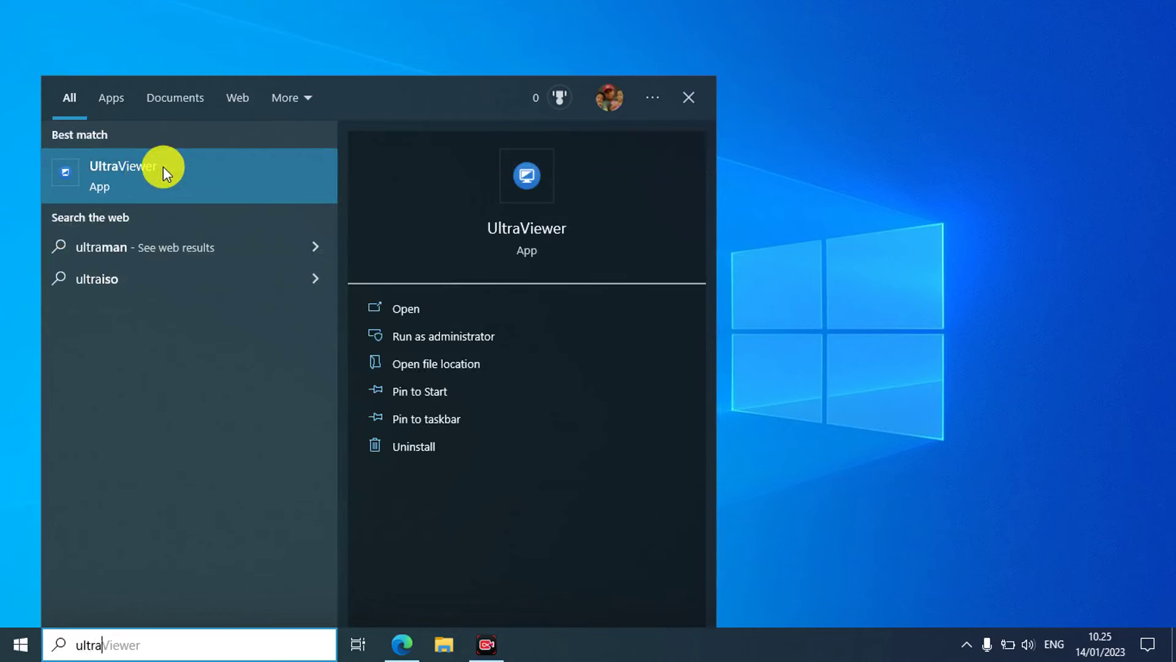
pyautogui.click(163, 167)
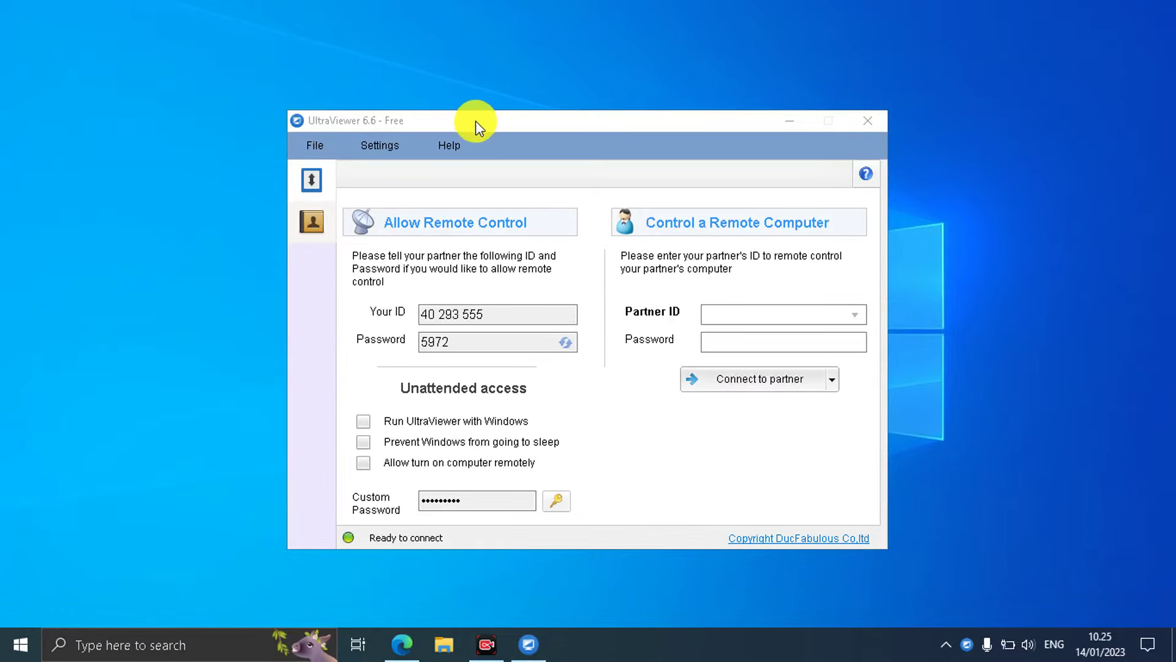
pyautogui.moveTo(475, 120); pyautogui.dragTo(517, 78)
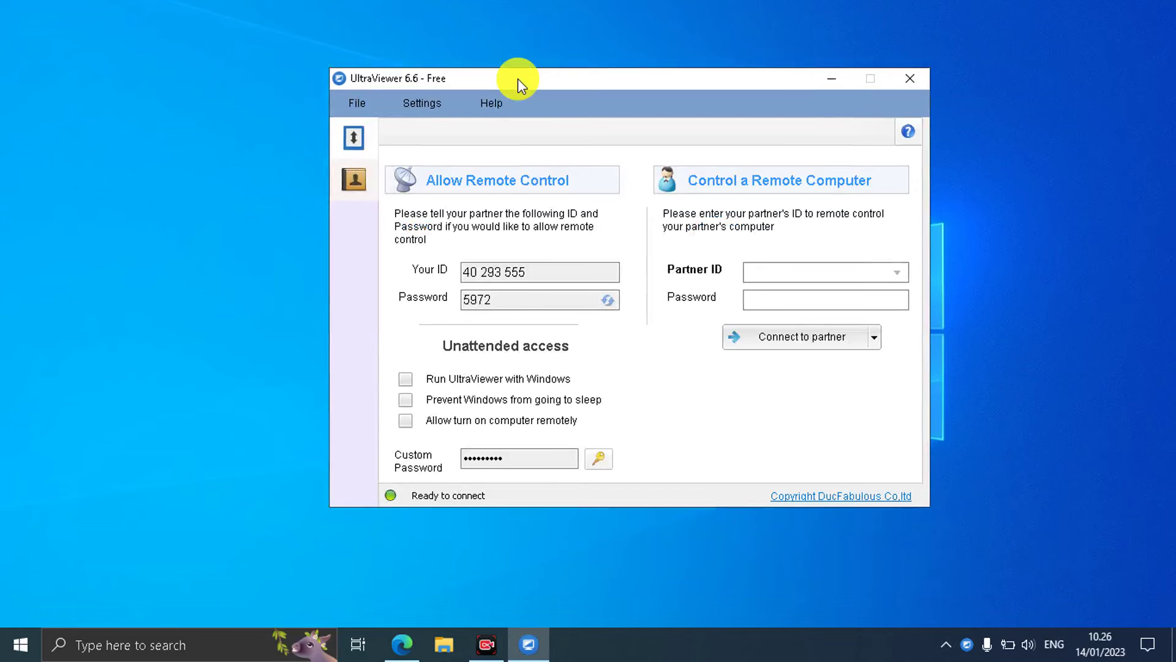
pyautogui.moveTo(518, 78)
pyautogui.mouseDown()
pyautogui.moveTo(578, 75)
pyautogui.moveTo(489, 79)
pyautogui.moveTo(535, 73)
pyautogui.mouseUp()
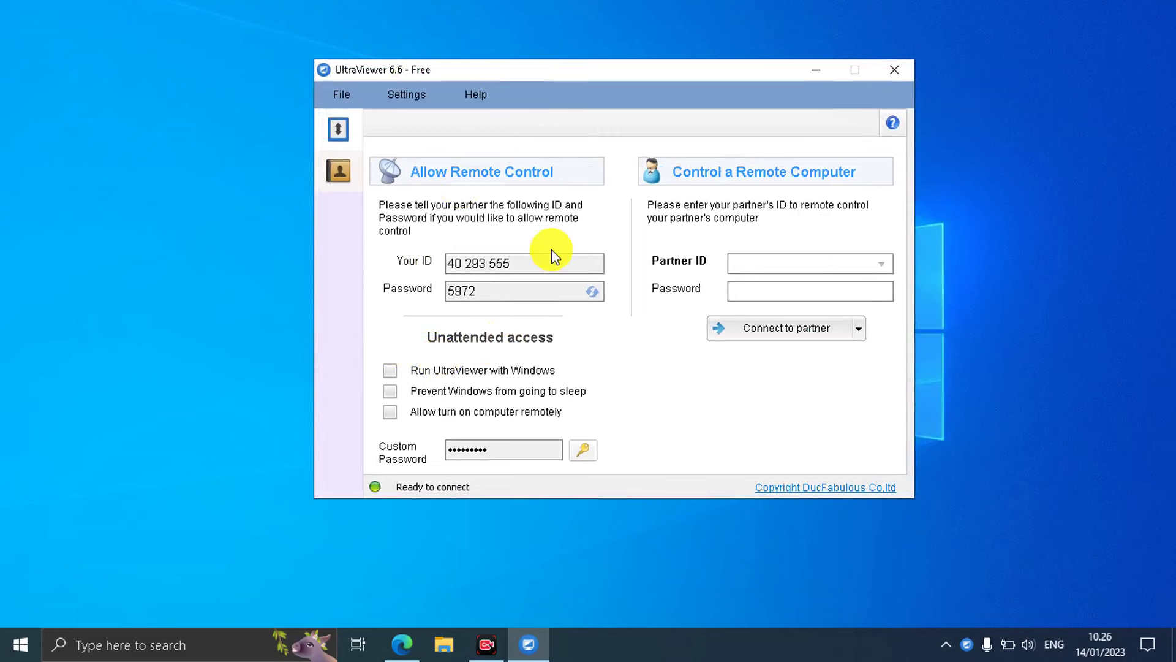
pyautogui.moveTo(524, 262); pyautogui.dragTo(438, 260)
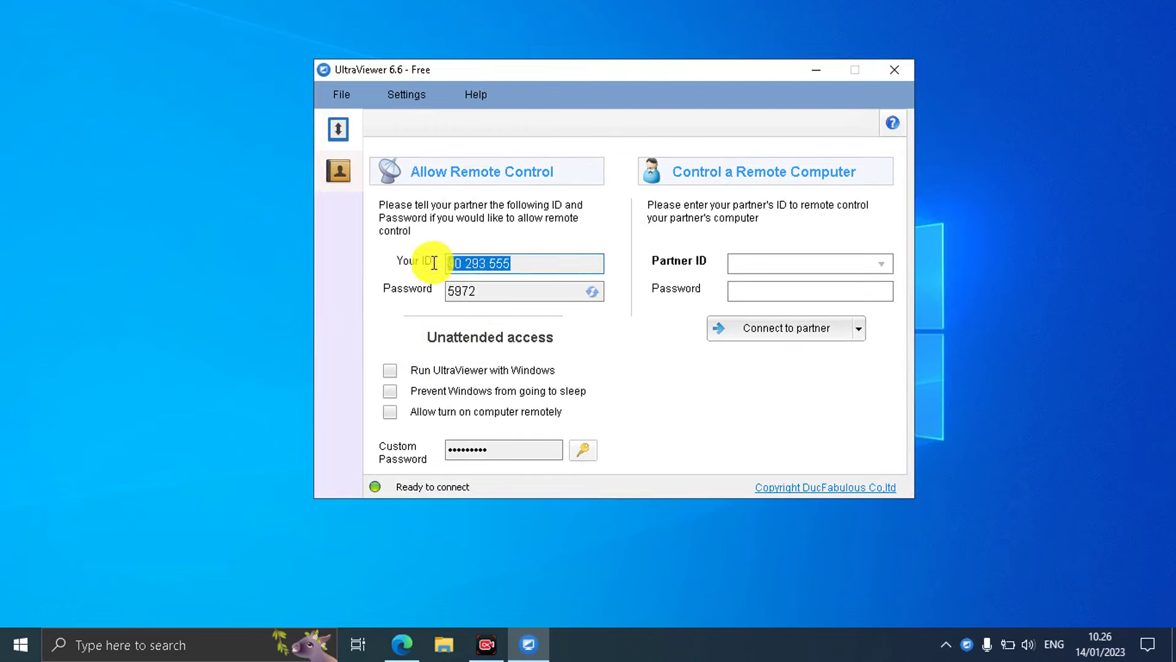
pyautogui.click(538, 291)
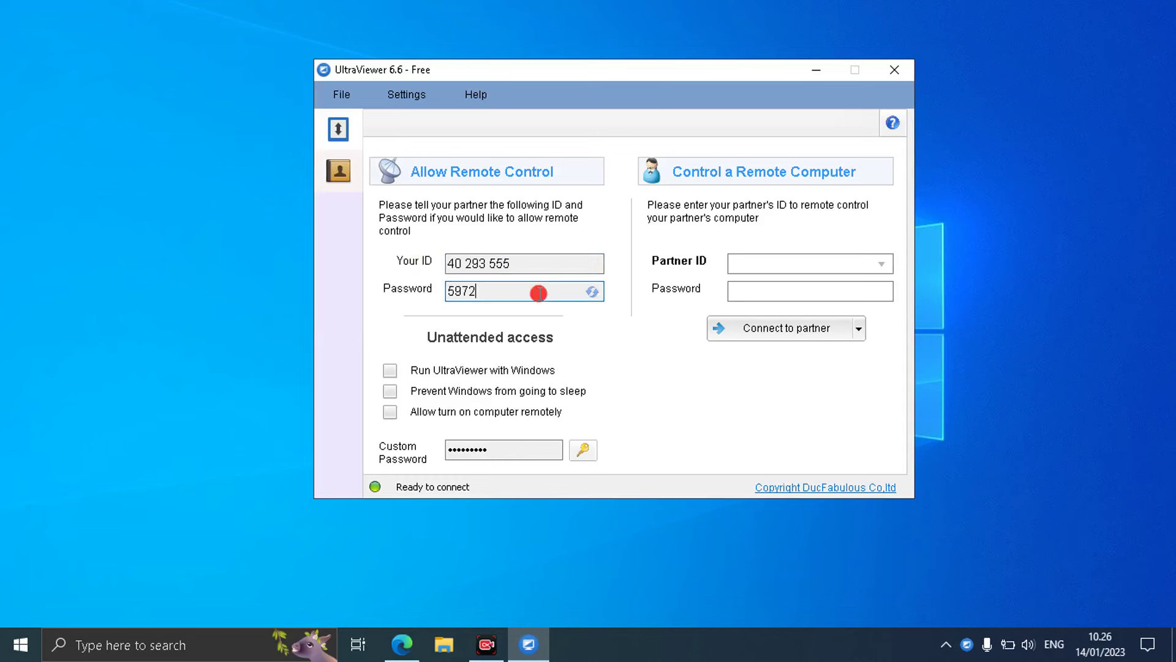
pyautogui.moveTo(533, 262); pyautogui.dragTo(419, 273)
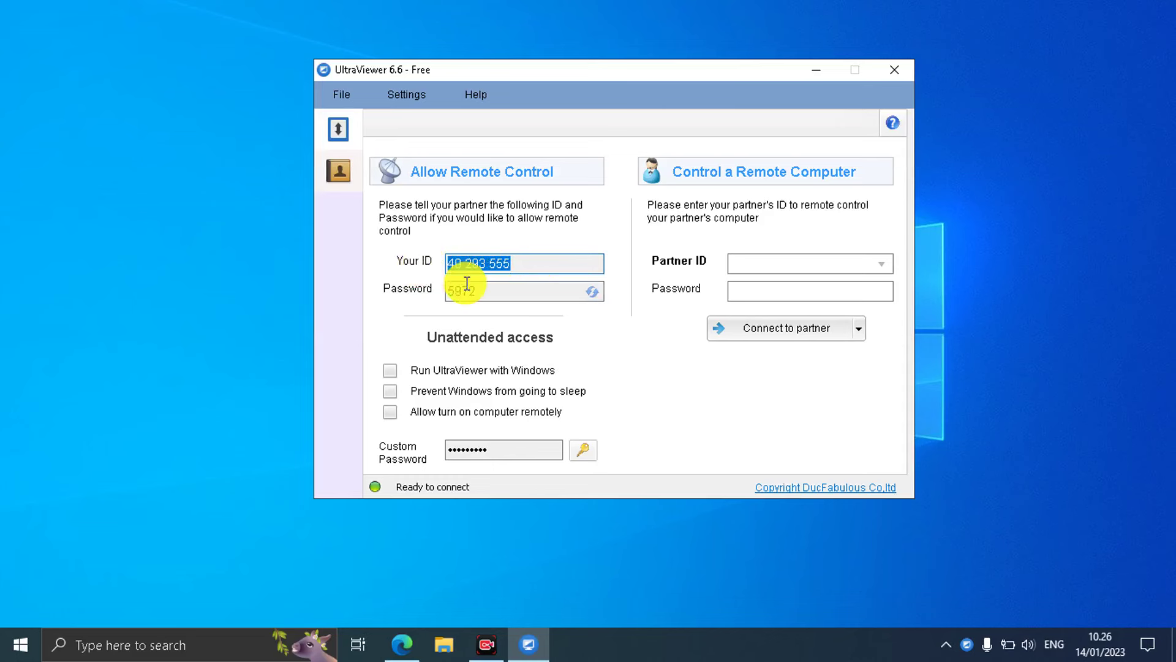
pyautogui.moveTo(467, 292); pyautogui.dragTo(430, 299)
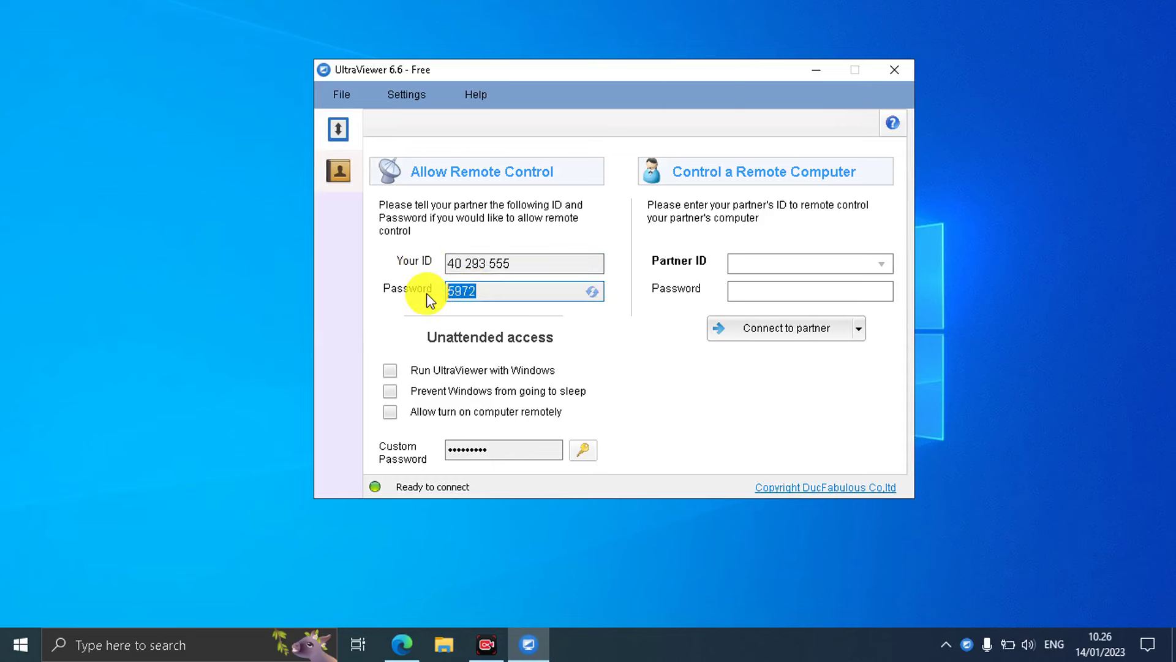
pyautogui.click(512, 289)
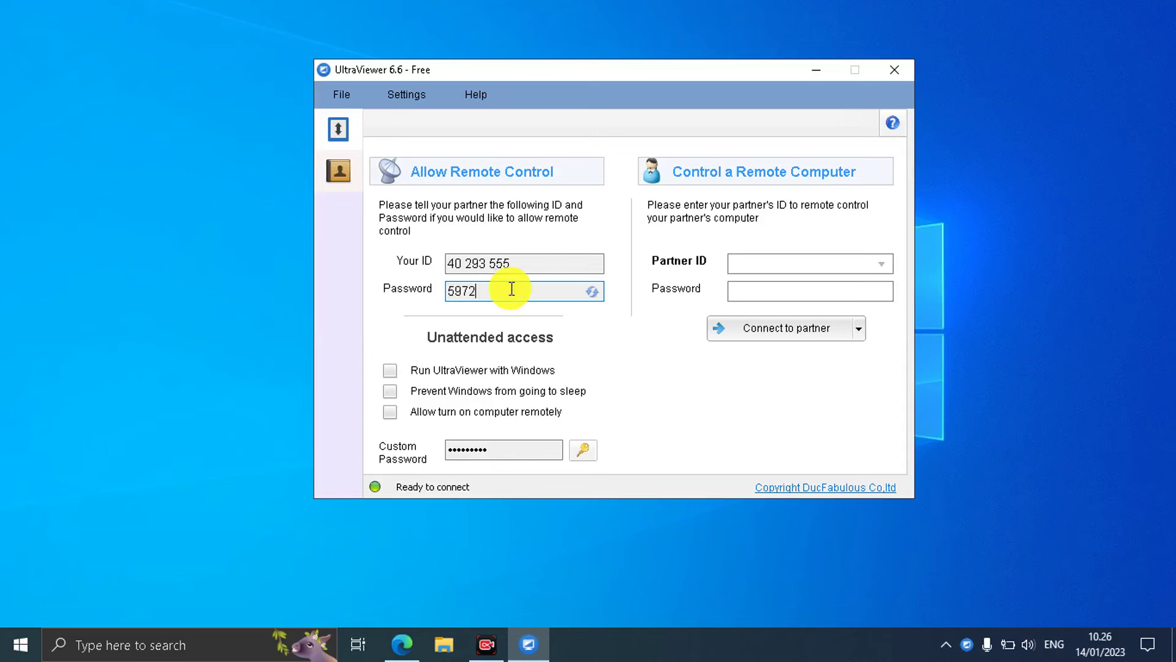
pyautogui.moveTo(512, 289); pyautogui.dragTo(424, 294)
pyautogui.click(508, 296)
pyautogui.moveTo(501, 293); pyautogui.dragTo(428, 288)
pyautogui.moveTo(524, 256); pyautogui.dragTo(446, 260)
pyautogui.doubleClick(531, 266)
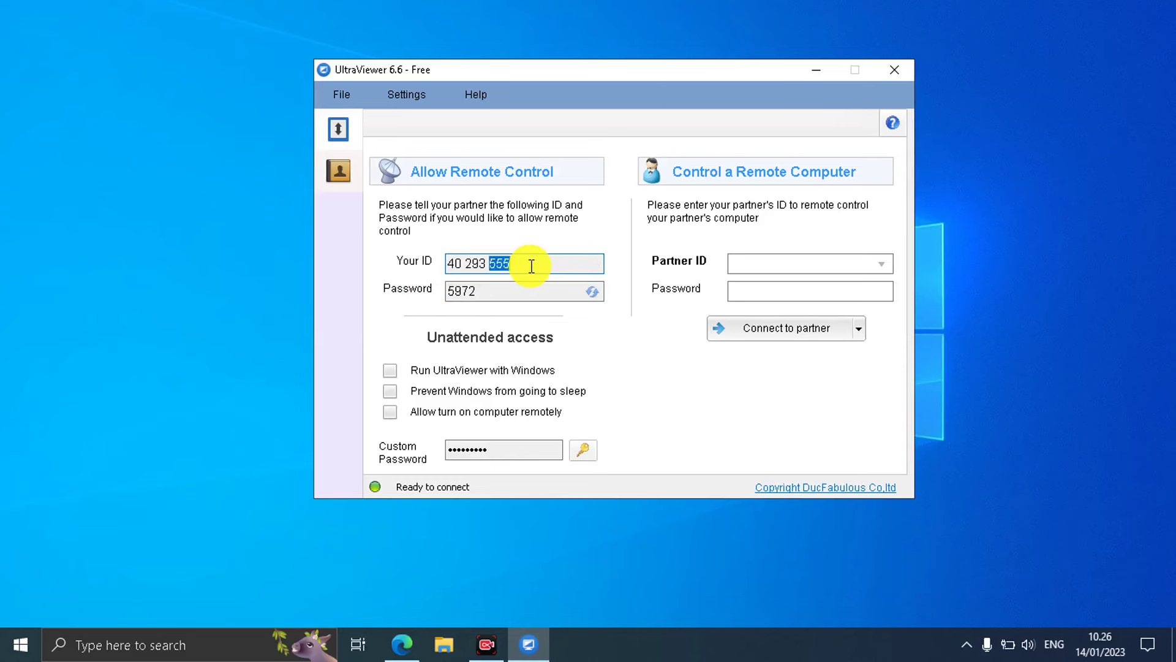
pyautogui.moveTo(532, 265); pyautogui.dragTo(446, 262)
pyautogui.click(544, 263)
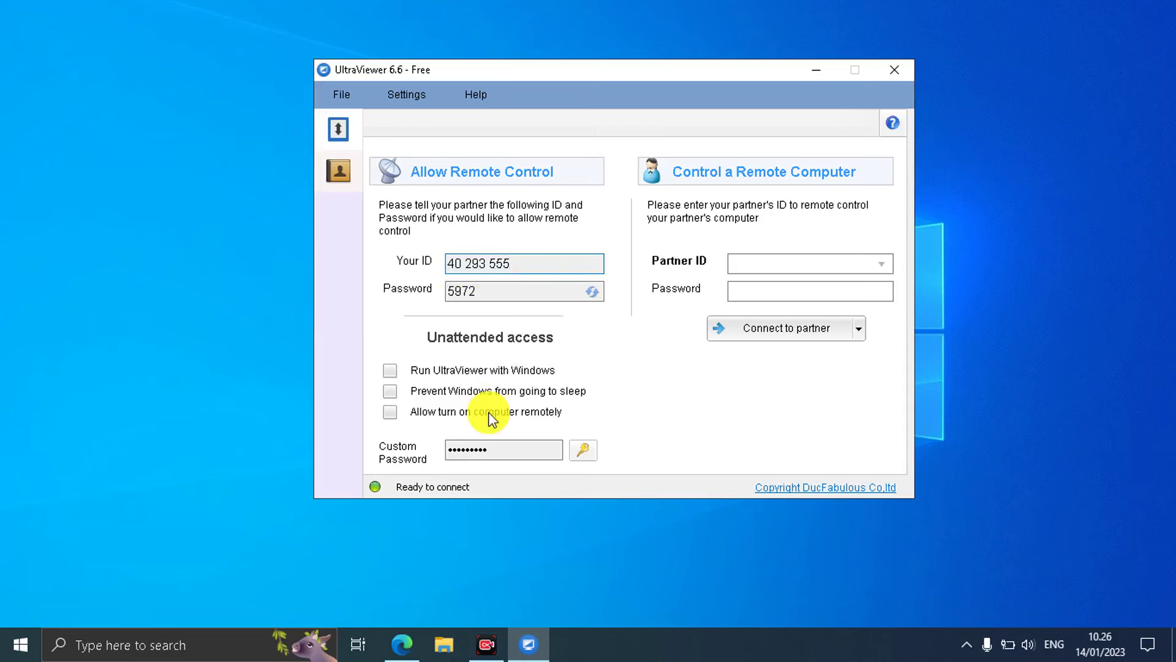
pyautogui.click(586, 451)
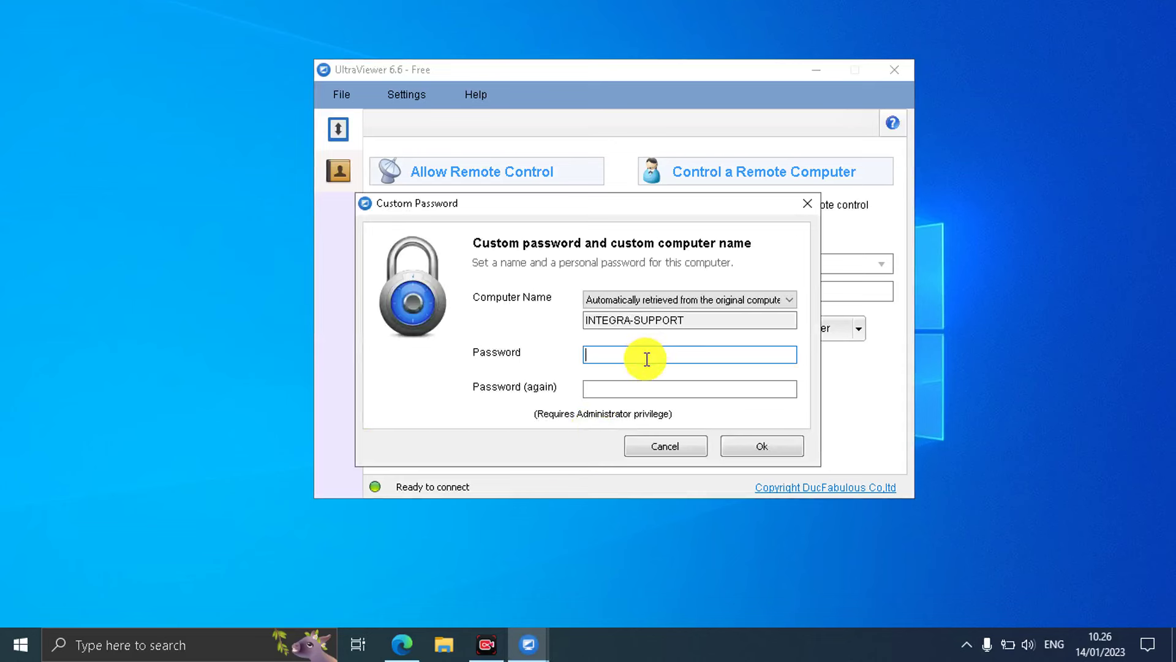
pyautogui.click(640, 386)
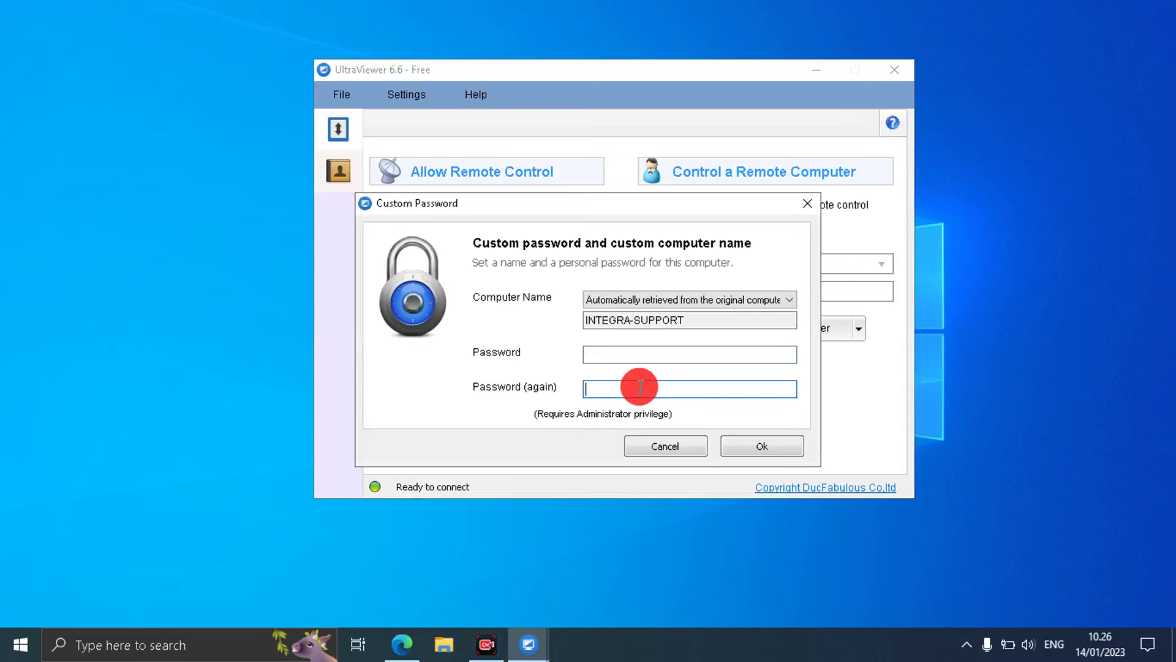
pyautogui.click(705, 441)
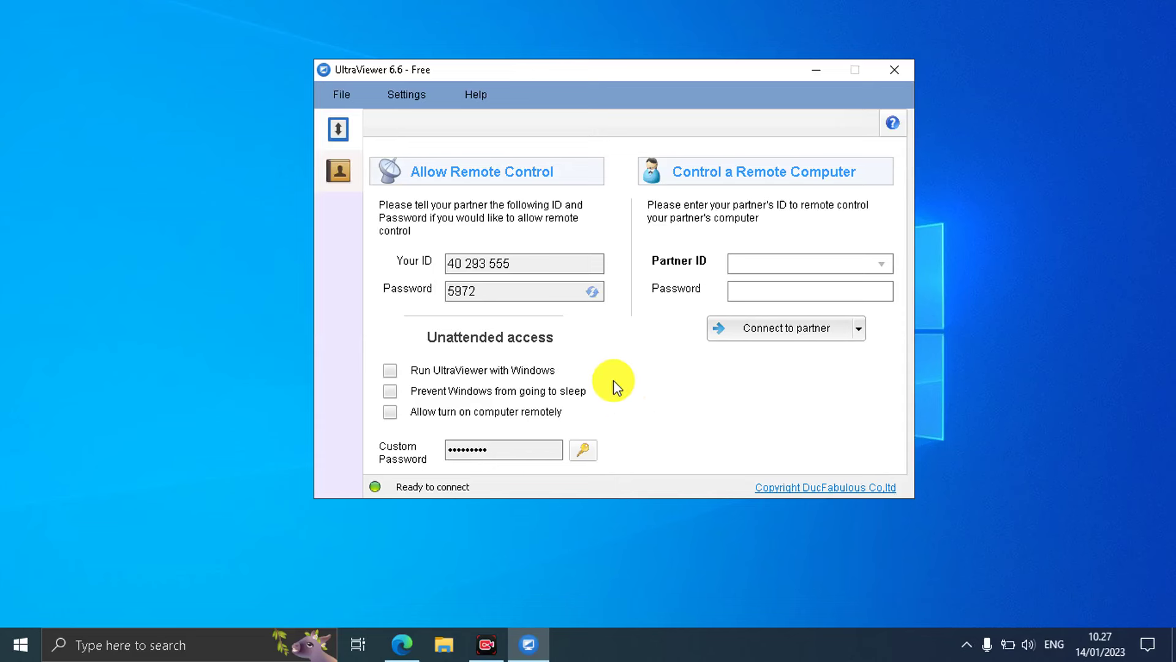
pyautogui.moveTo(517, 263); pyautogui.dragTo(416, 264)
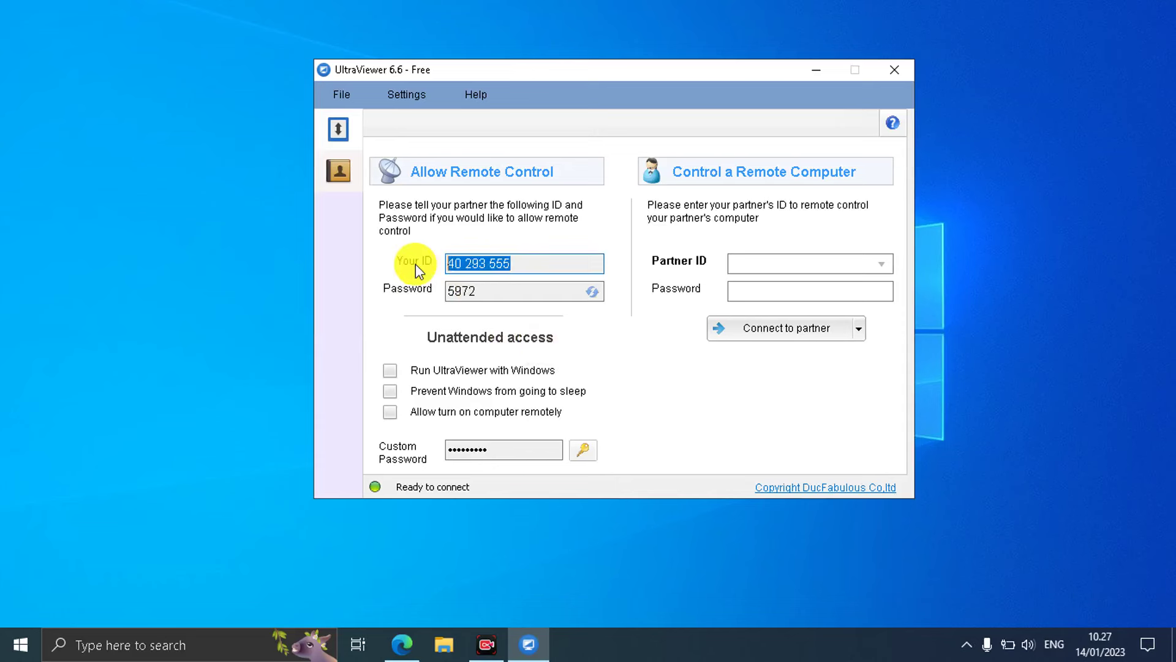
pyautogui.moveTo(511, 291)
pyautogui.mouseDown()
pyautogui.moveTo(434, 294)
pyautogui.moveTo(503, 290)
pyautogui.mouseUp()
pyautogui.click(503, 291)
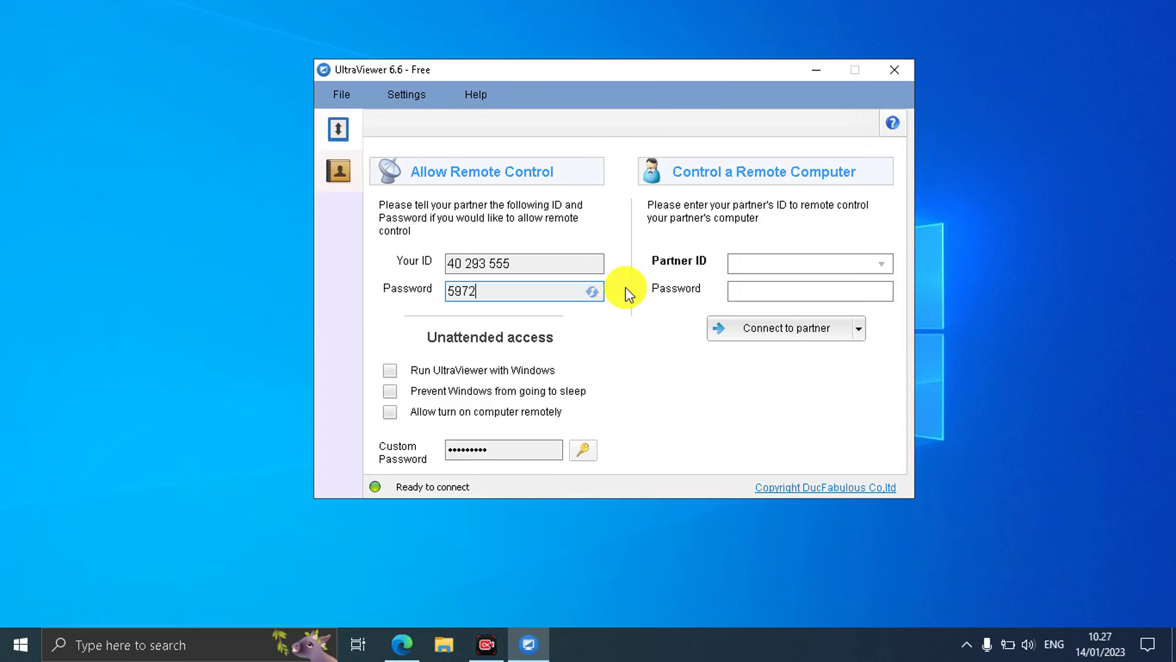
pyautogui.moveTo(601, 71); pyautogui.dragTo(499, 72)
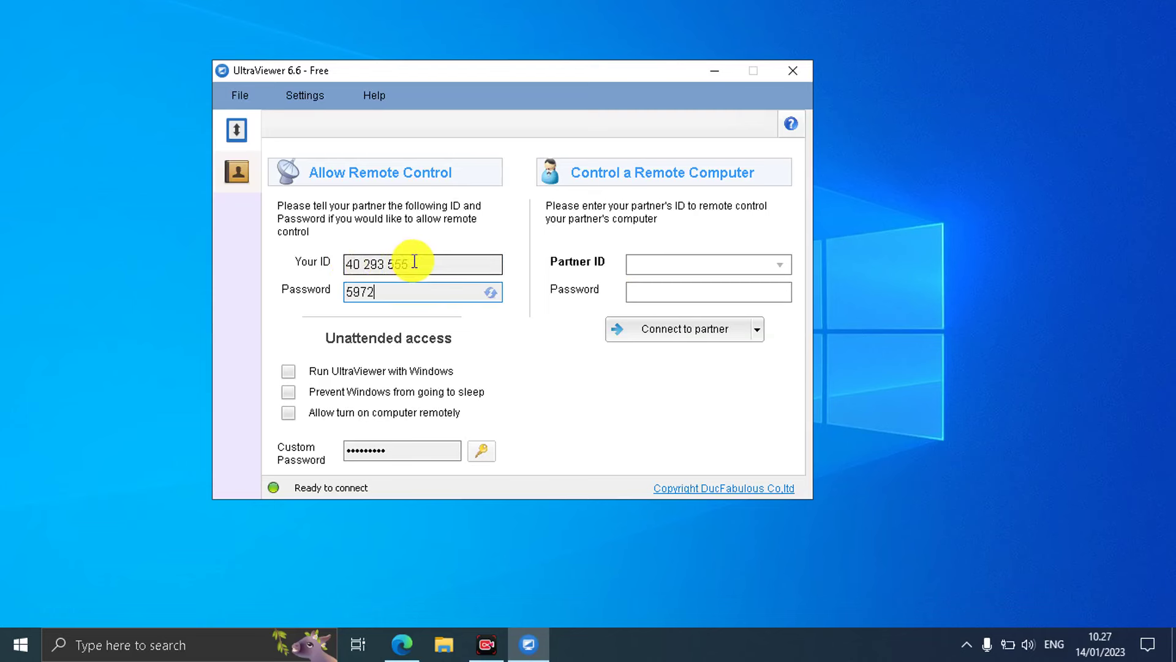
pyautogui.moveTo(412, 262); pyautogui.dragTo(341, 260)
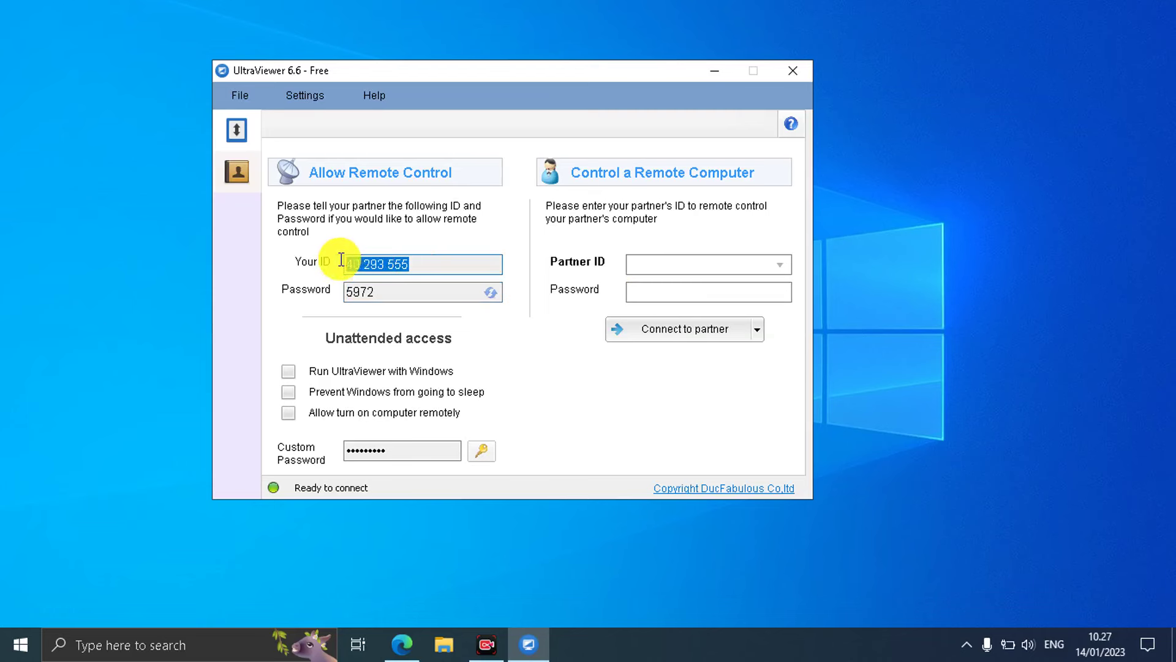
pyautogui.click(415, 264)
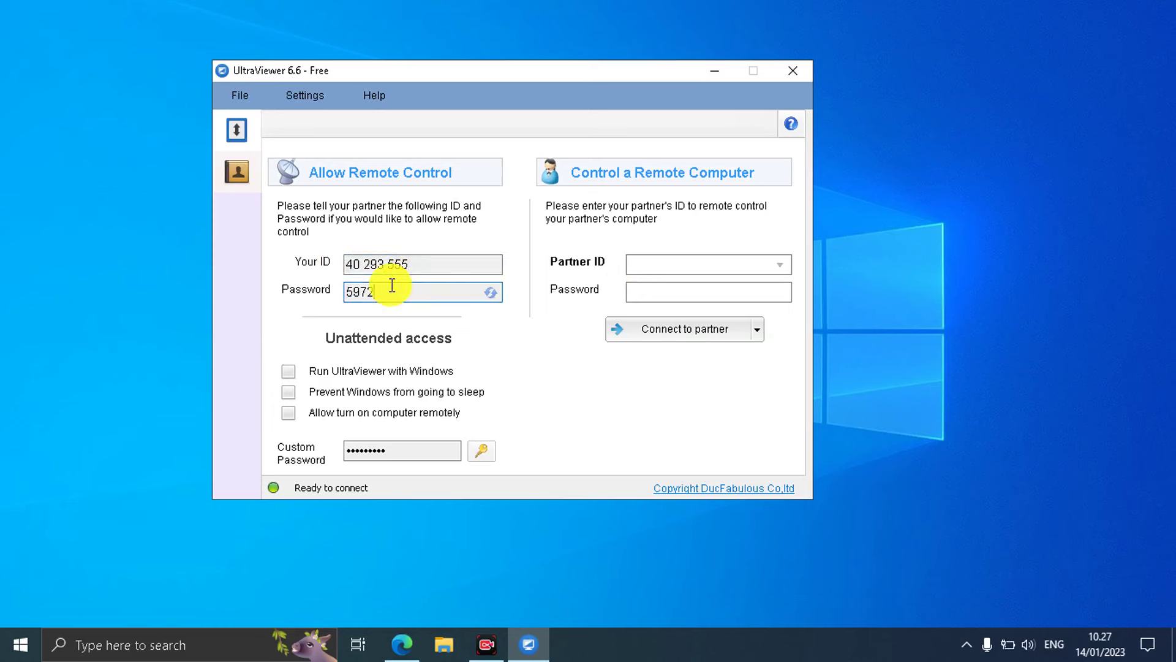
pyautogui.moveTo(388, 291); pyautogui.dragTo(322, 292)
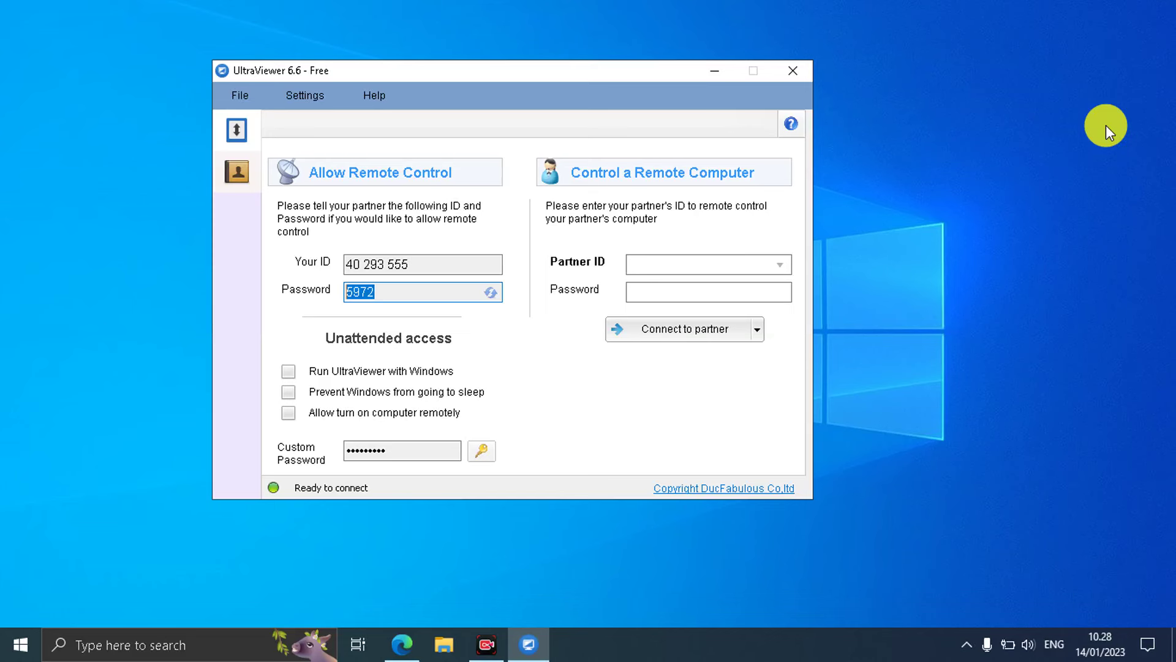
pyautogui.click(649, 262)
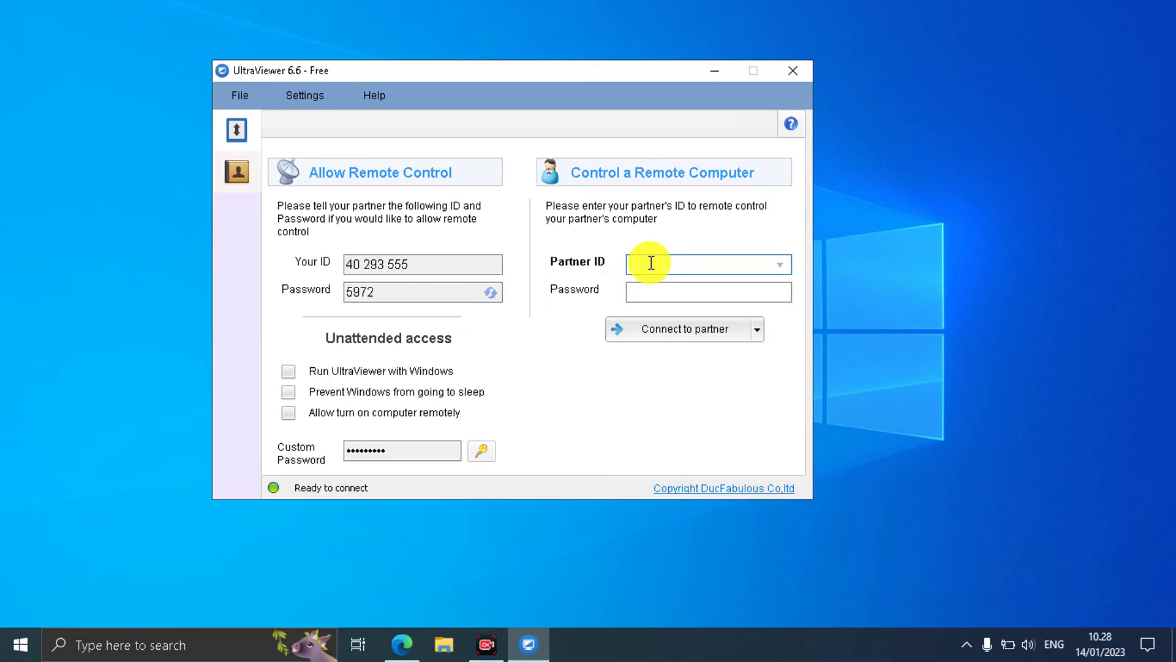
# Pick HP-PC as the partner from the recently connected partners list.
pyautogui.write('56')
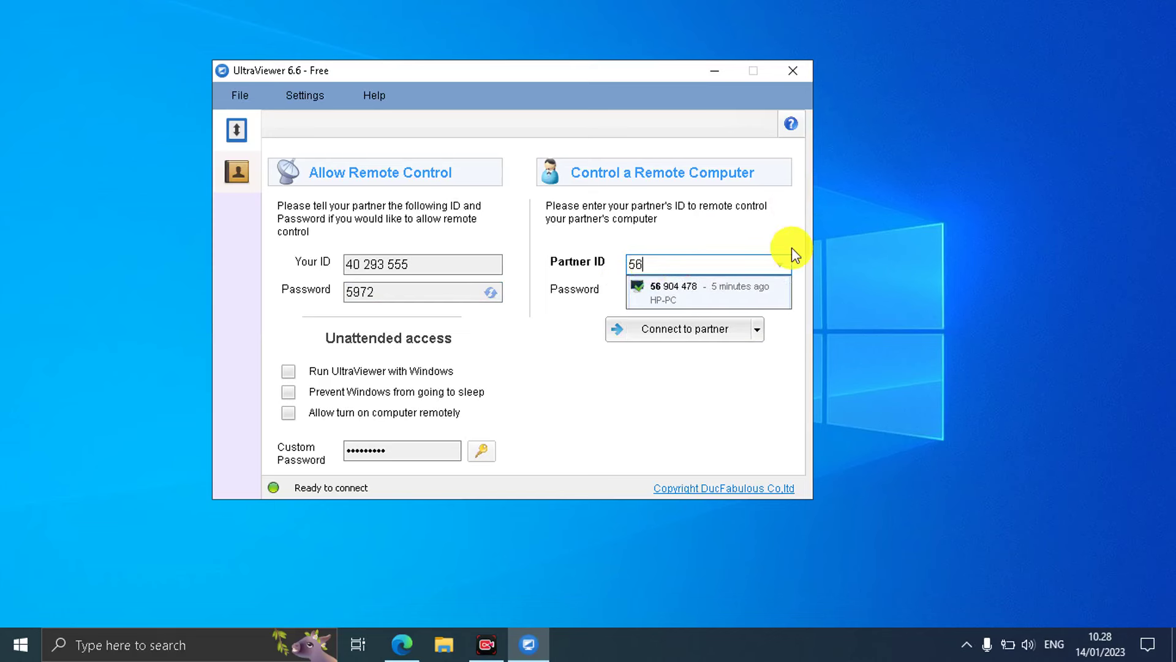
pyautogui.click(782, 271)
pyautogui.click(781, 269)
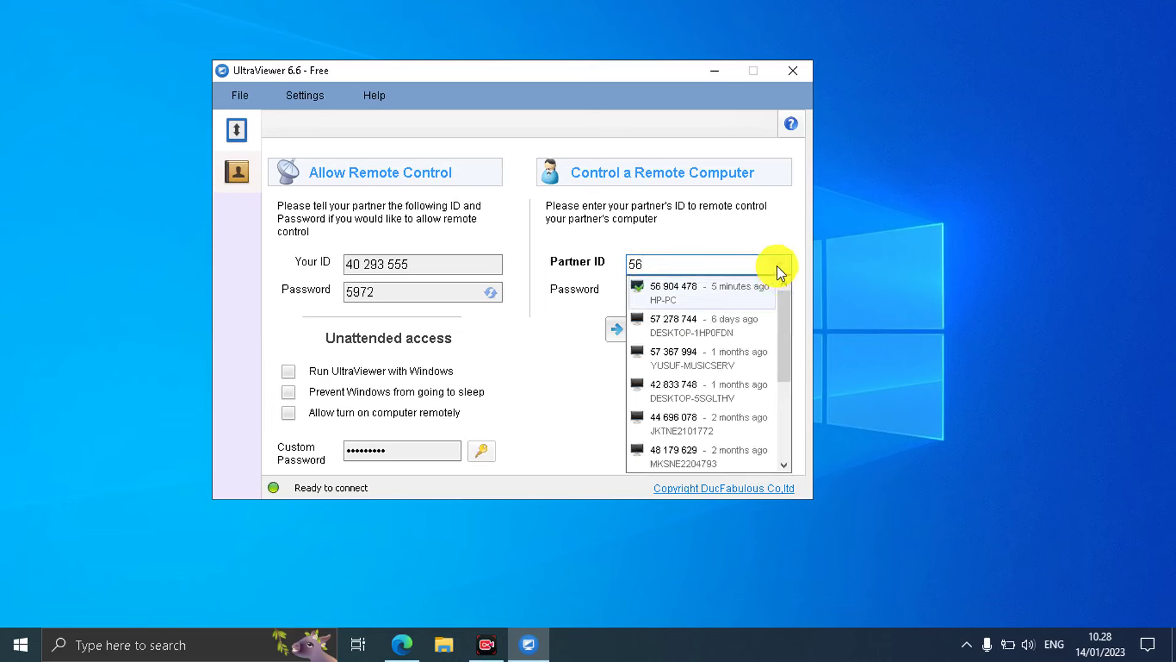
pyautogui.click(778, 269)
pyautogui.click(782, 271)
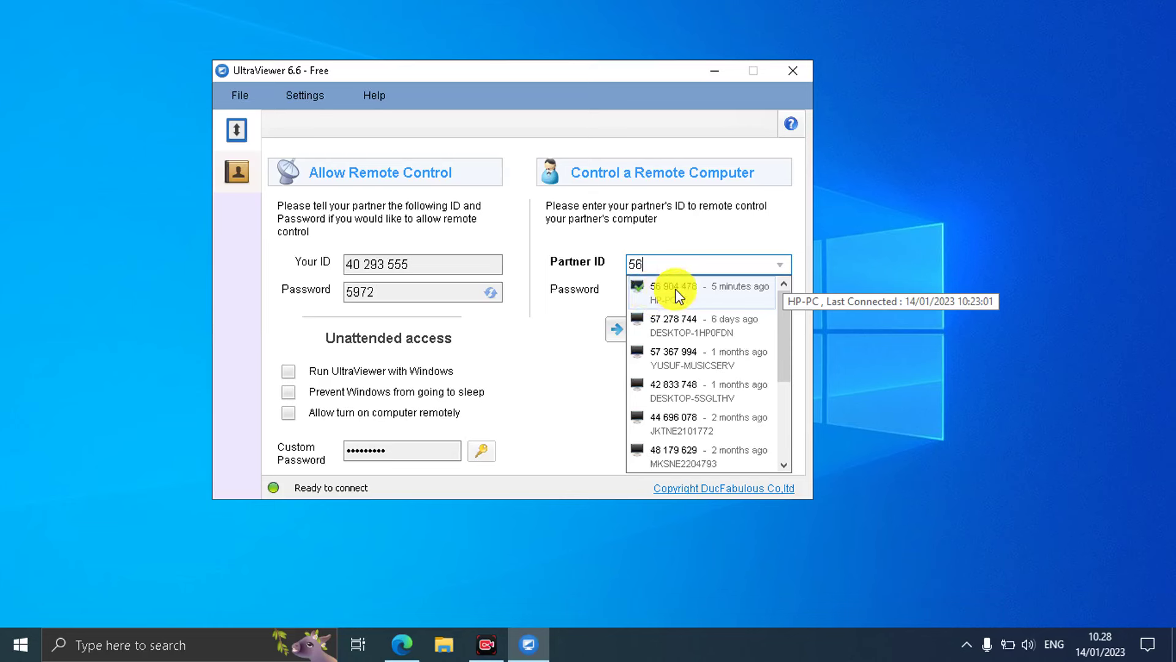
pyautogui.click(696, 295)
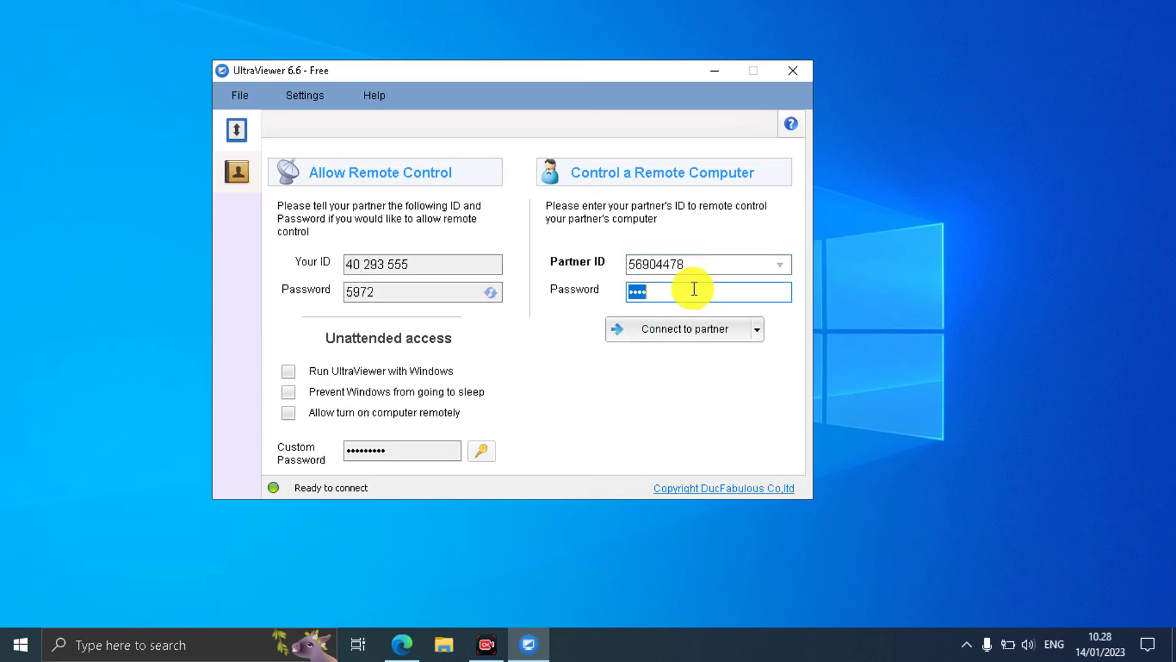
# Replace the saved partner password with the new four-character access password.
pyautogui.click(694, 289)
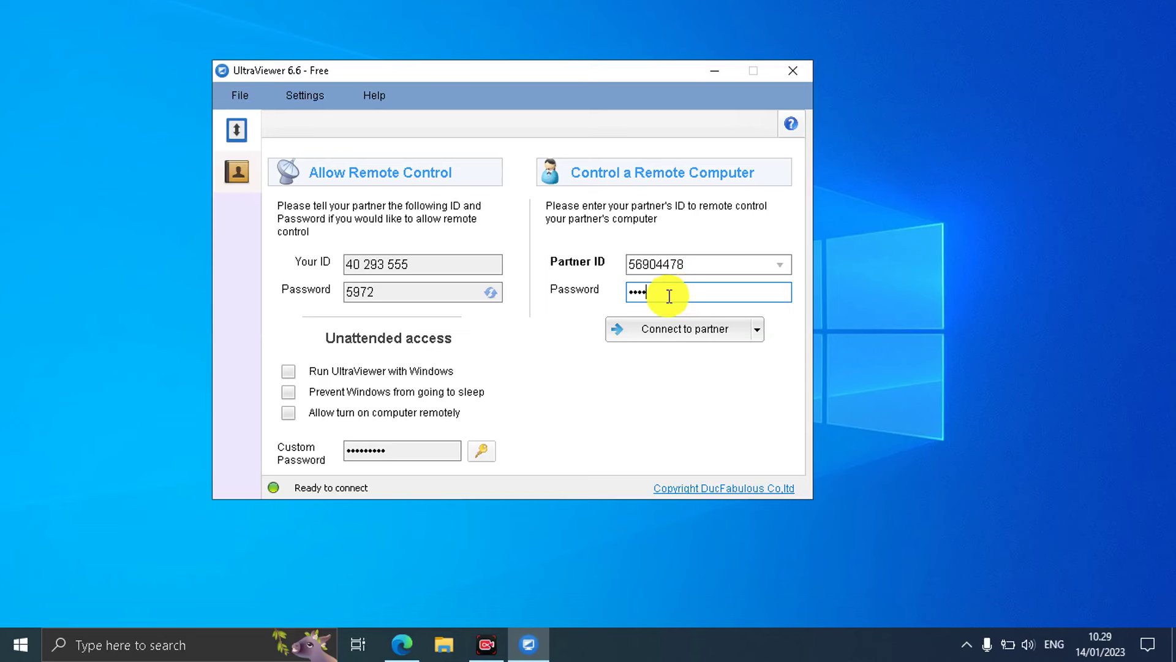
pyautogui.moveTo(667, 296); pyautogui.dragTo(612, 291)
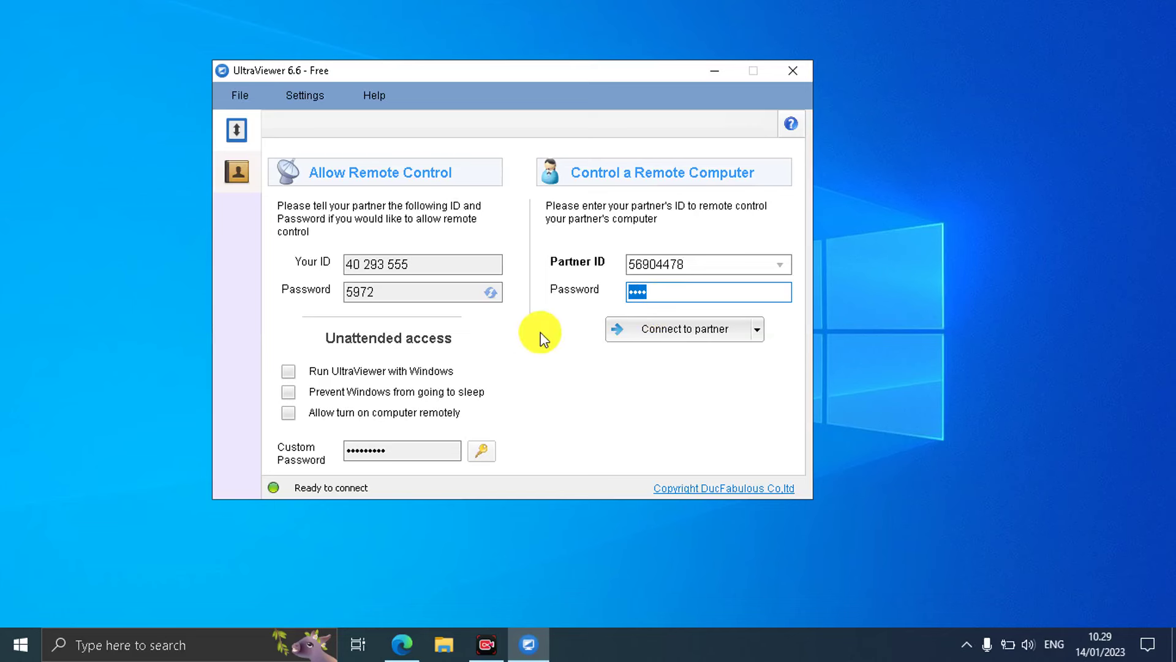
pyautogui.click(679, 293)
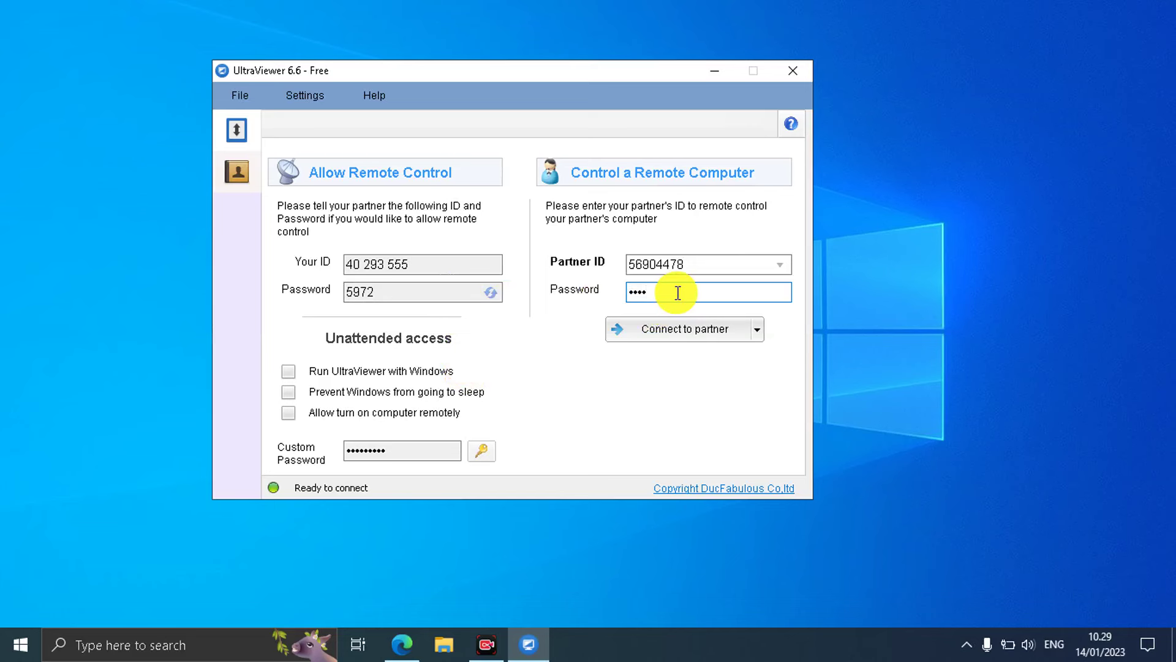
pyautogui.moveTo(679, 293); pyautogui.dragTo(619, 291)
pyautogui.click(660, 291)
pyautogui.press('BackSpace')
pyautogui.press('BackSpace')
pyautogui.press('BackSpace')
pyautogui.press('BackSpace')
pyautogui.write('1234')
# Connect to HP-PC, send Ctrl+Alt+Del, then cancel the remote security screen.
pyautogui.click(667, 332)
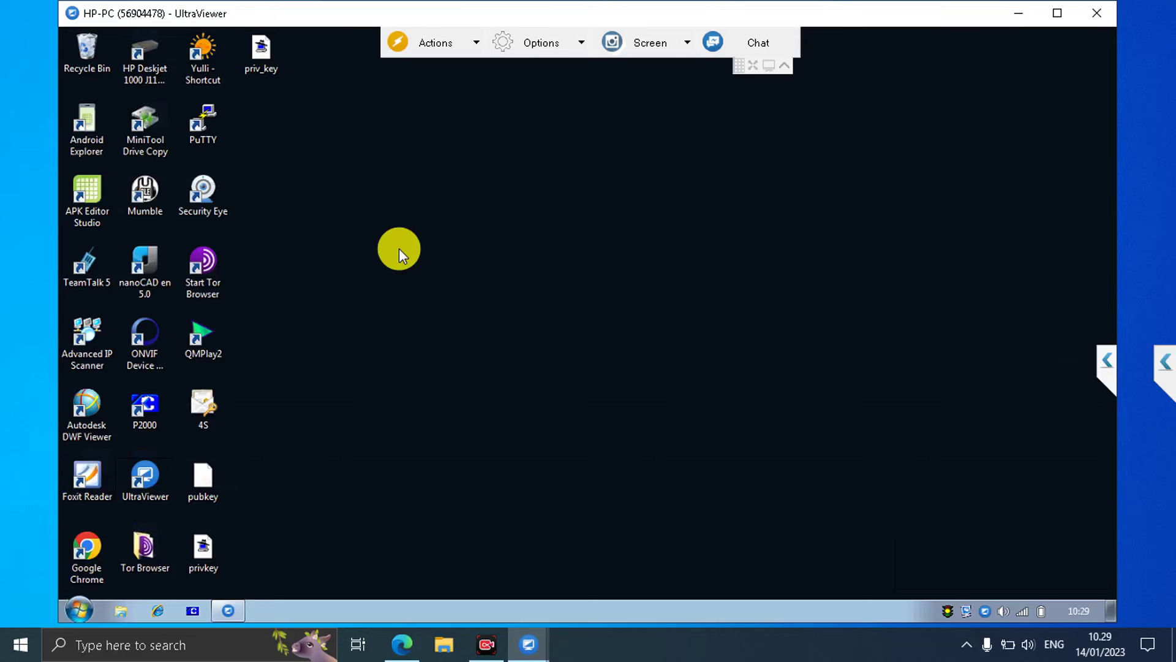
pyautogui.click(474, 44)
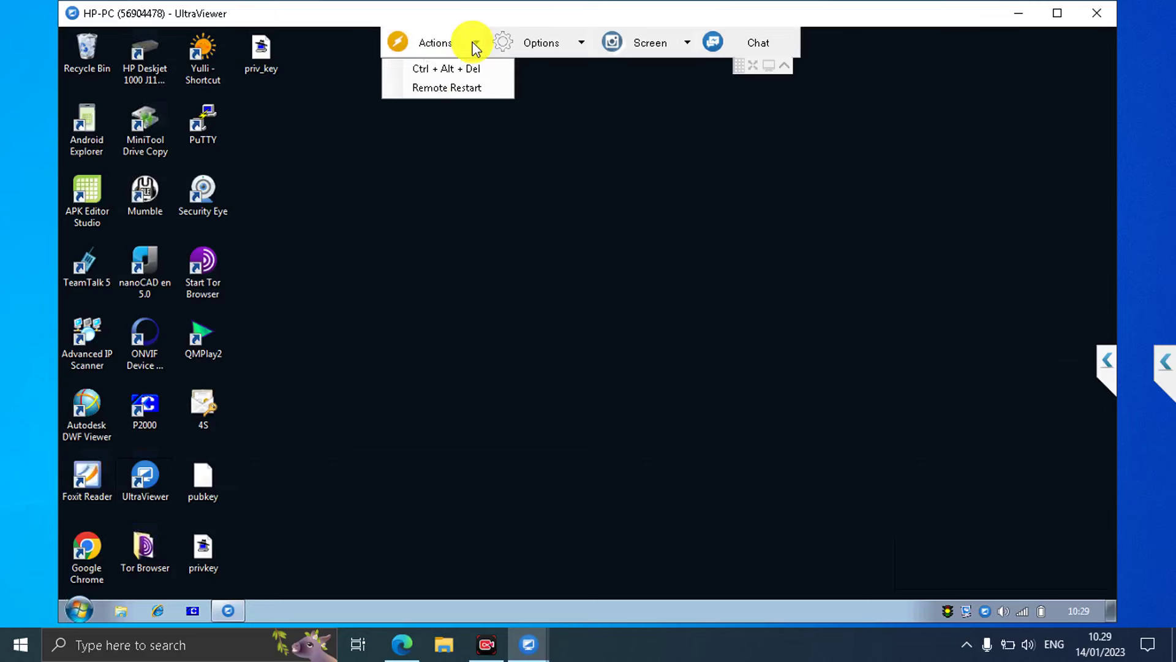
pyautogui.click(469, 69)
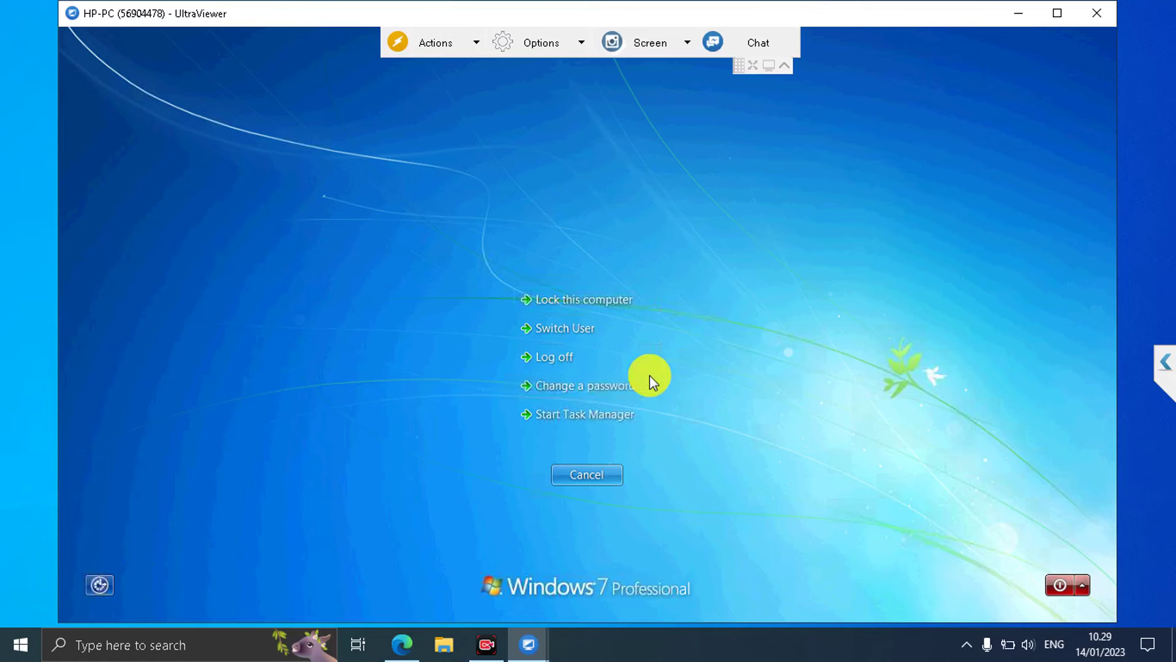
pyautogui.click(598, 483)
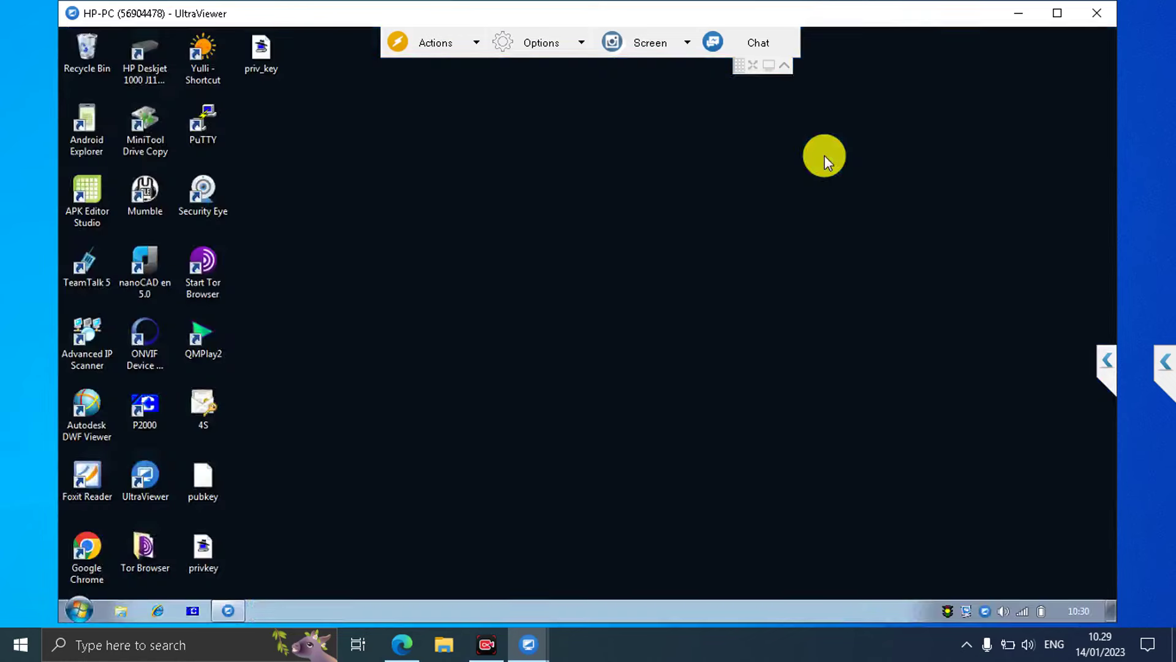
pyautogui.click(476, 43)
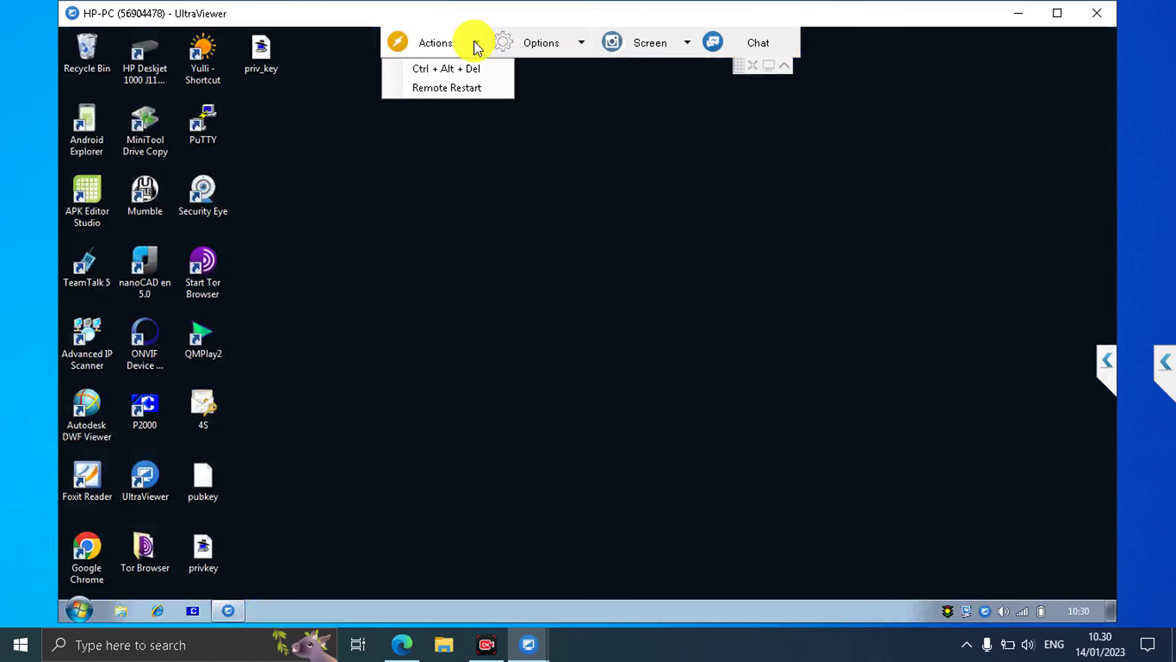
pyautogui.click(582, 39)
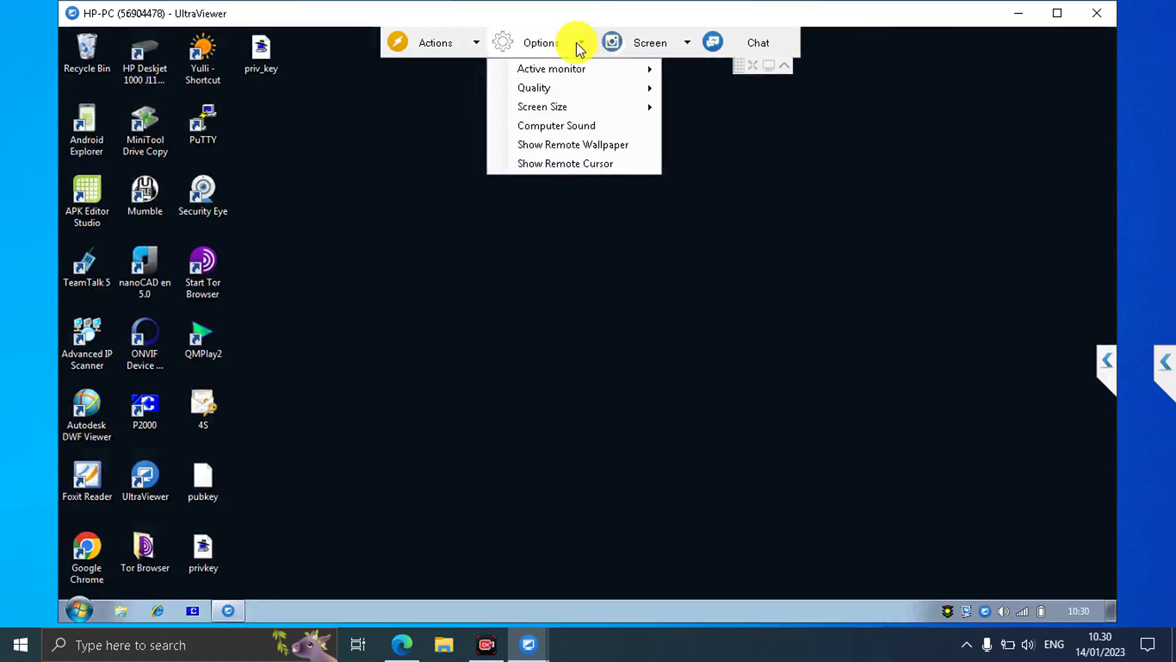
pyautogui.moveTo(582, 70)
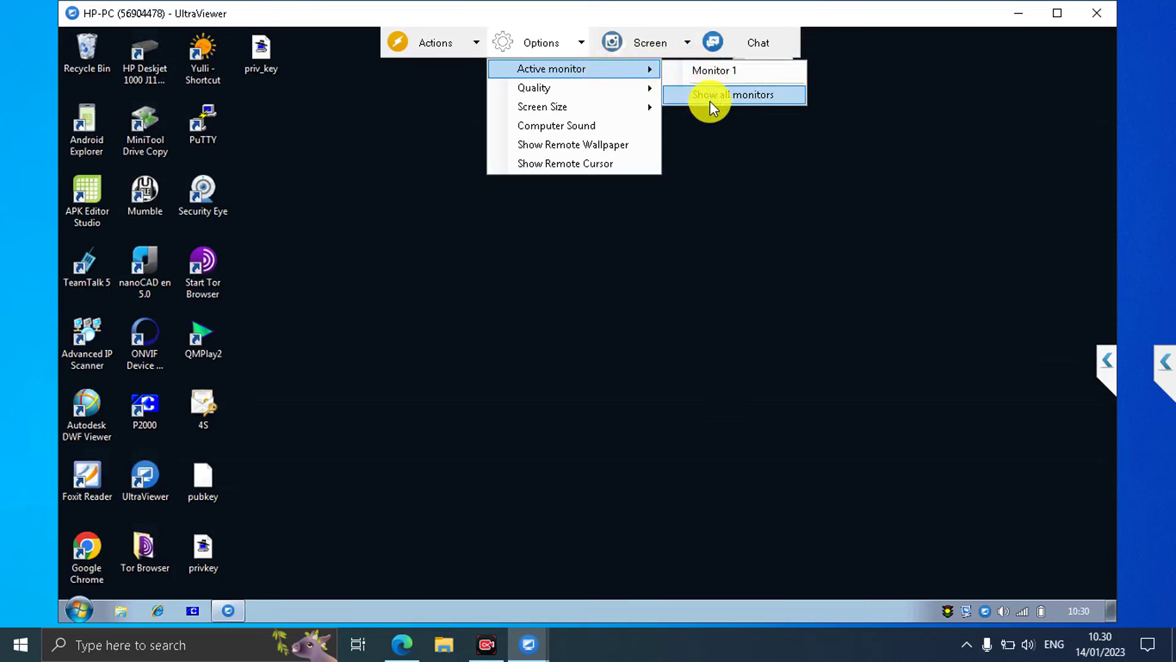
pyautogui.moveTo(622, 96)
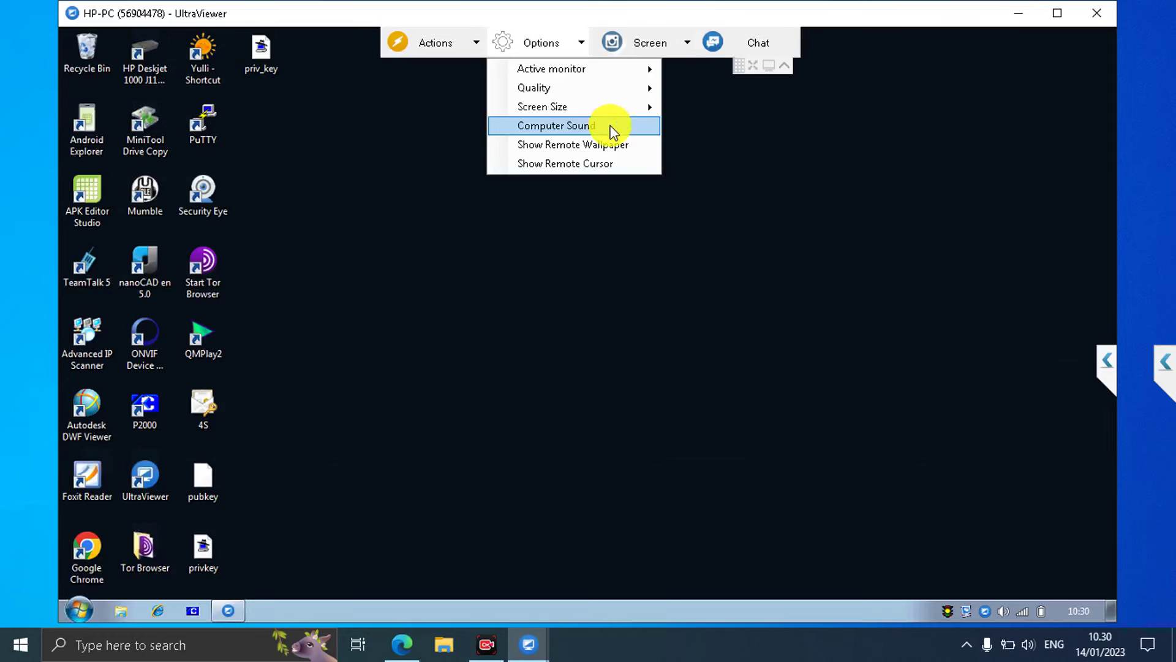
pyautogui.click(613, 131)
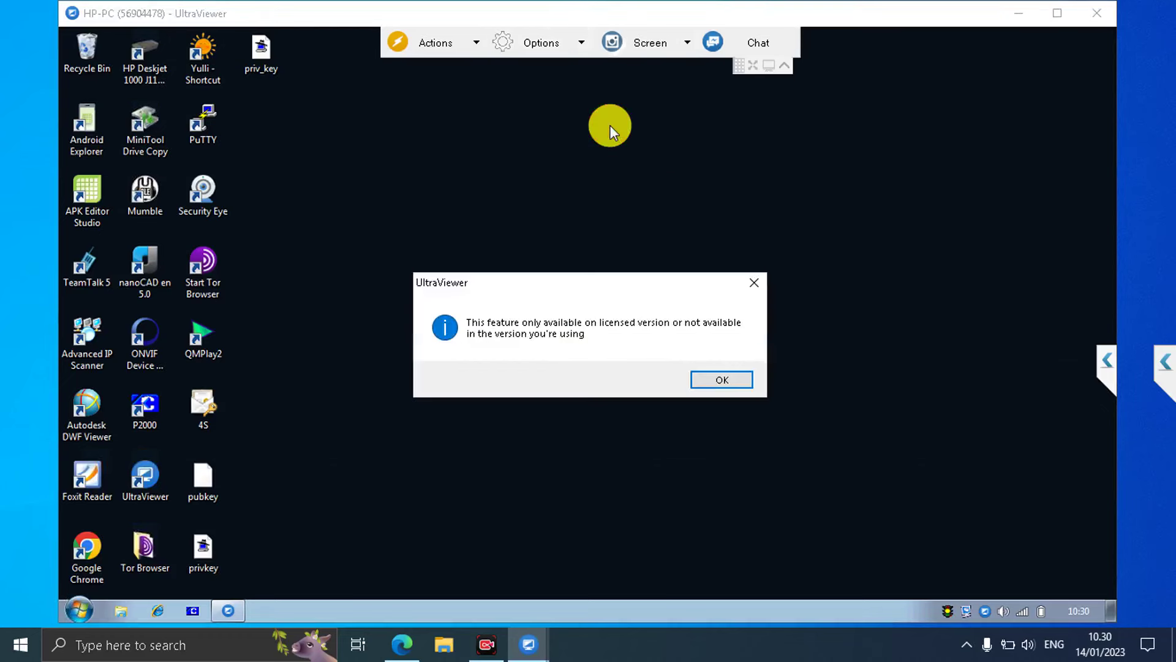
pyautogui.click(753, 283)
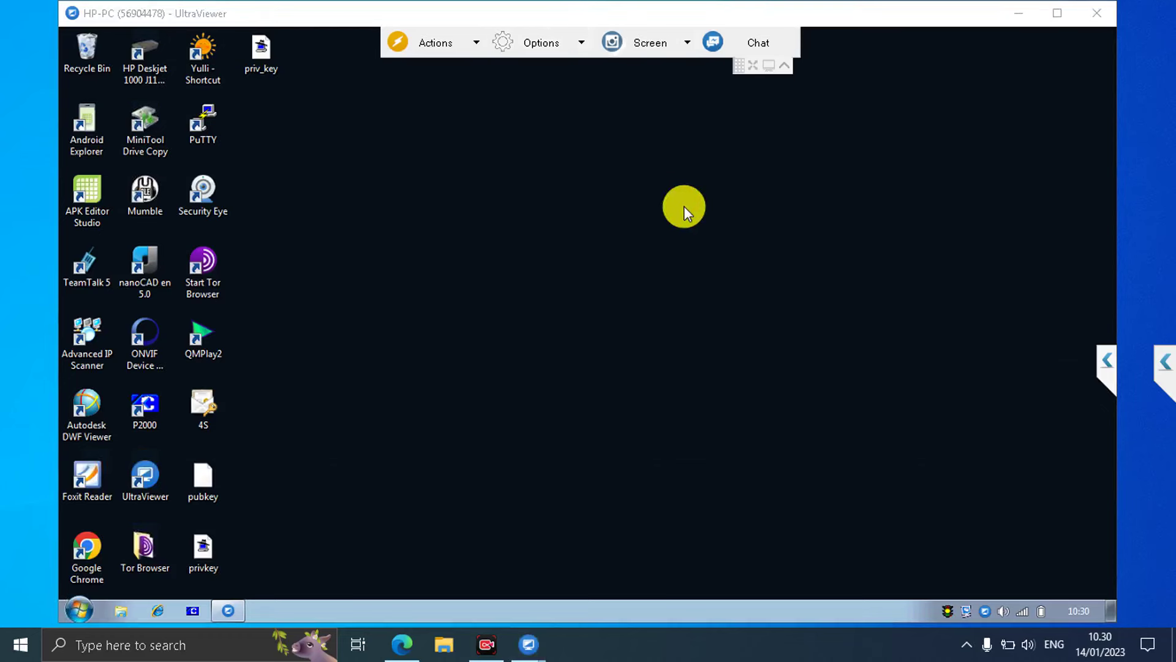
pyautogui.click(583, 45)
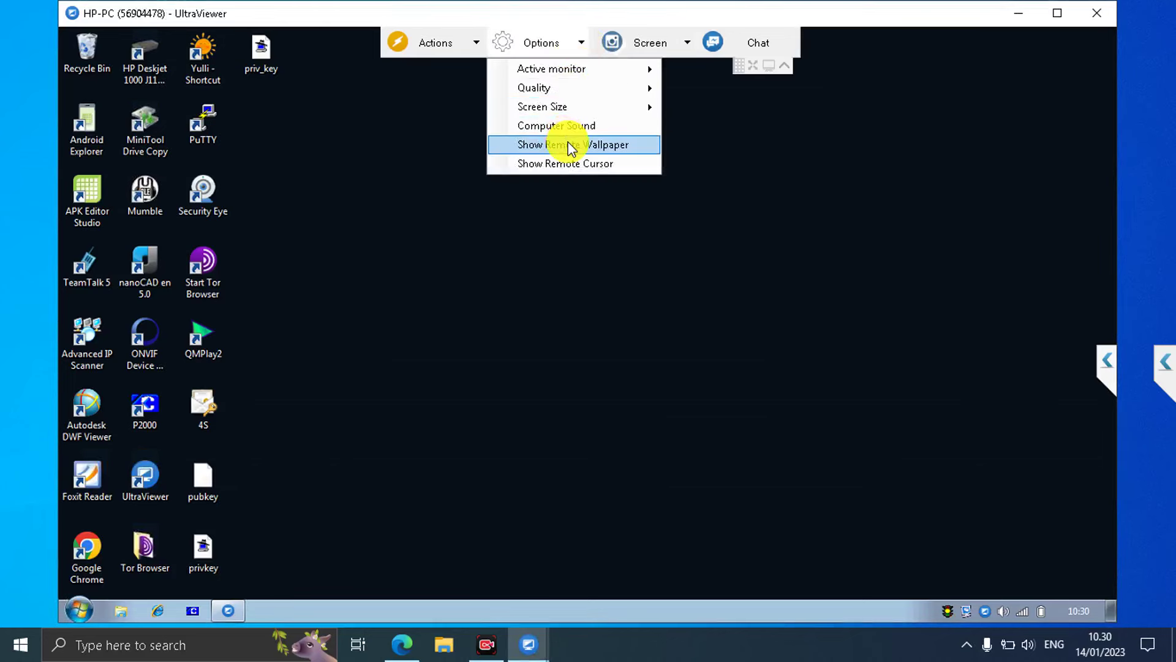
pyautogui.click(568, 146)
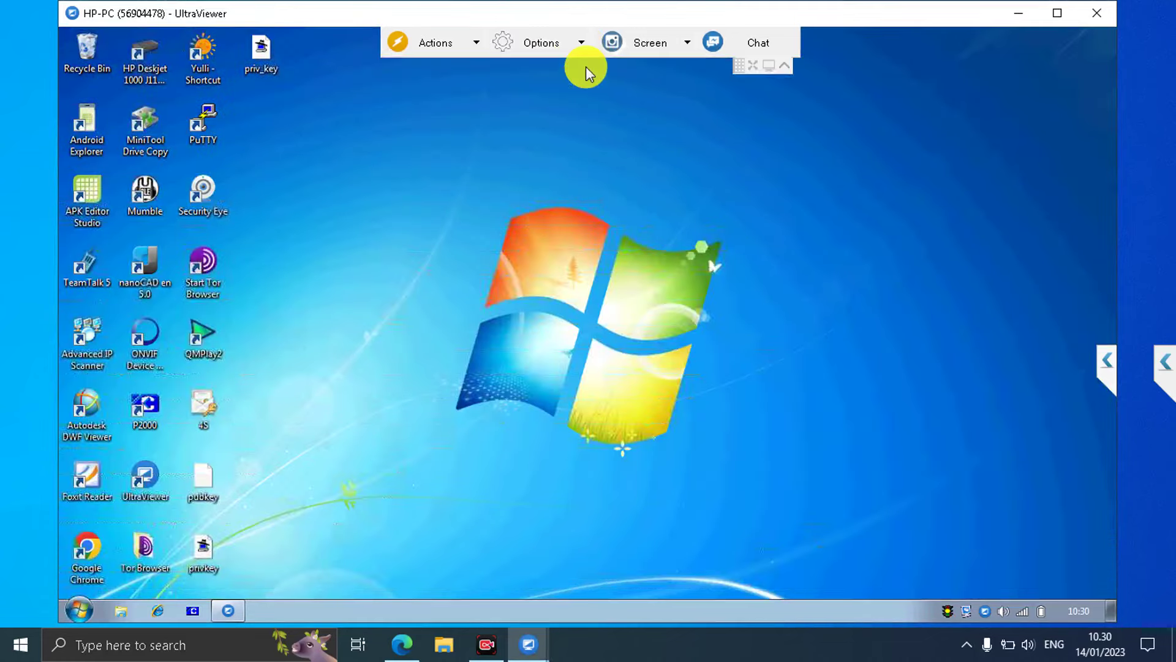
pyautogui.click(582, 43)
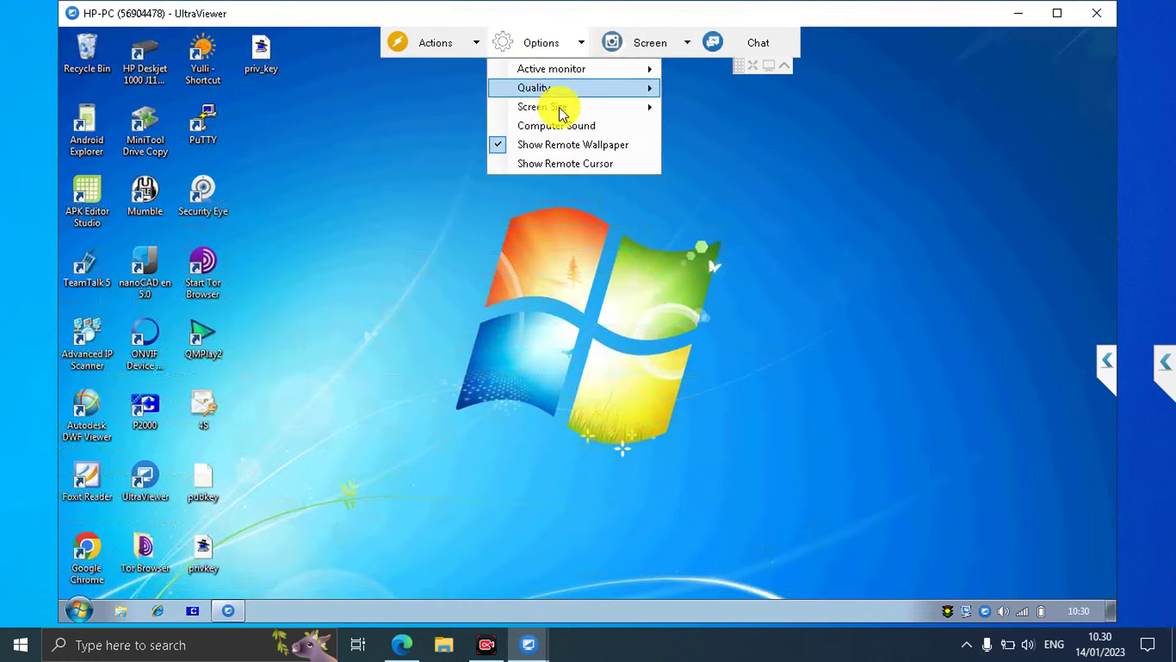
pyautogui.click(548, 146)
pyautogui.click(582, 45)
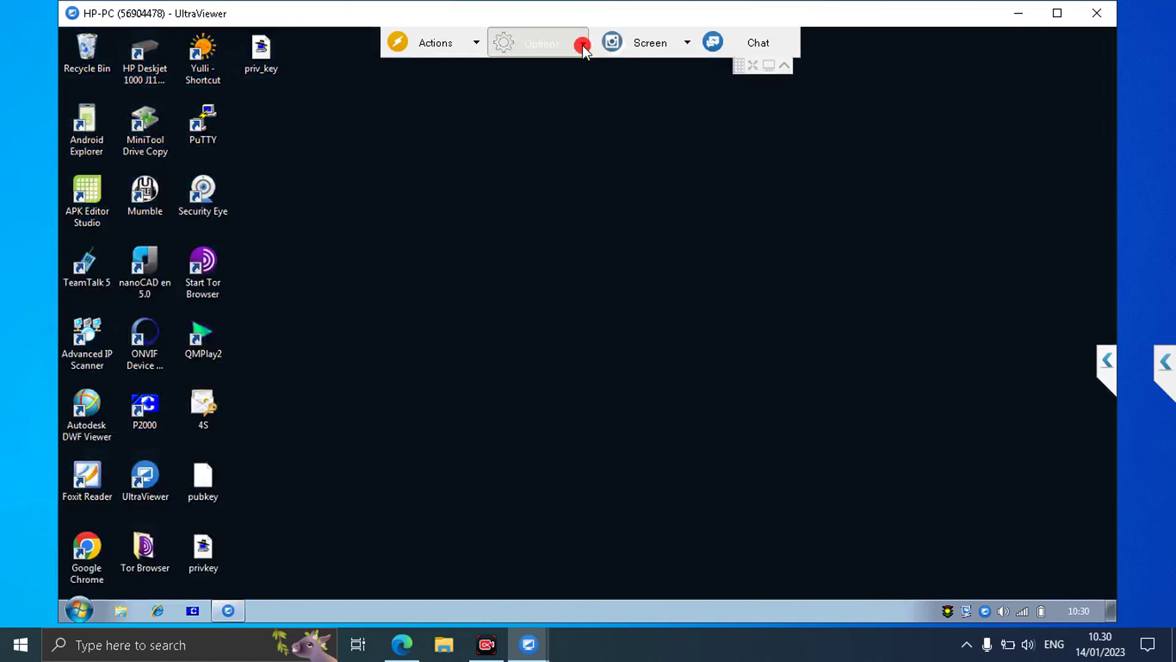
pyautogui.click(564, 160)
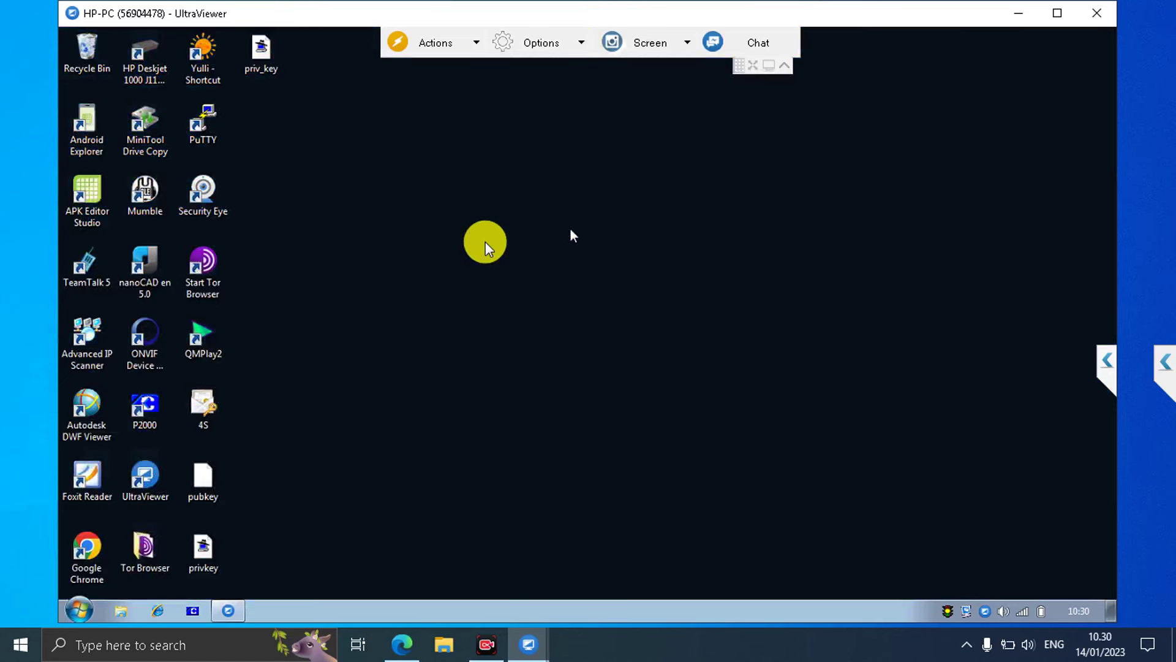
pyautogui.click(581, 43)
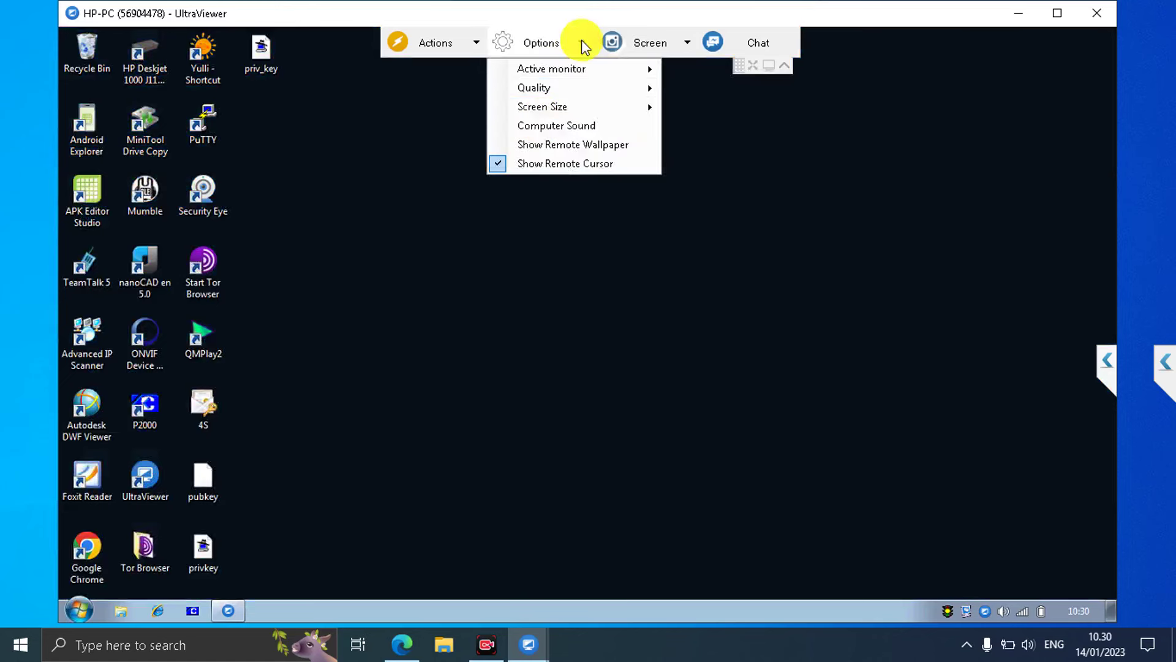
pyautogui.click(496, 162)
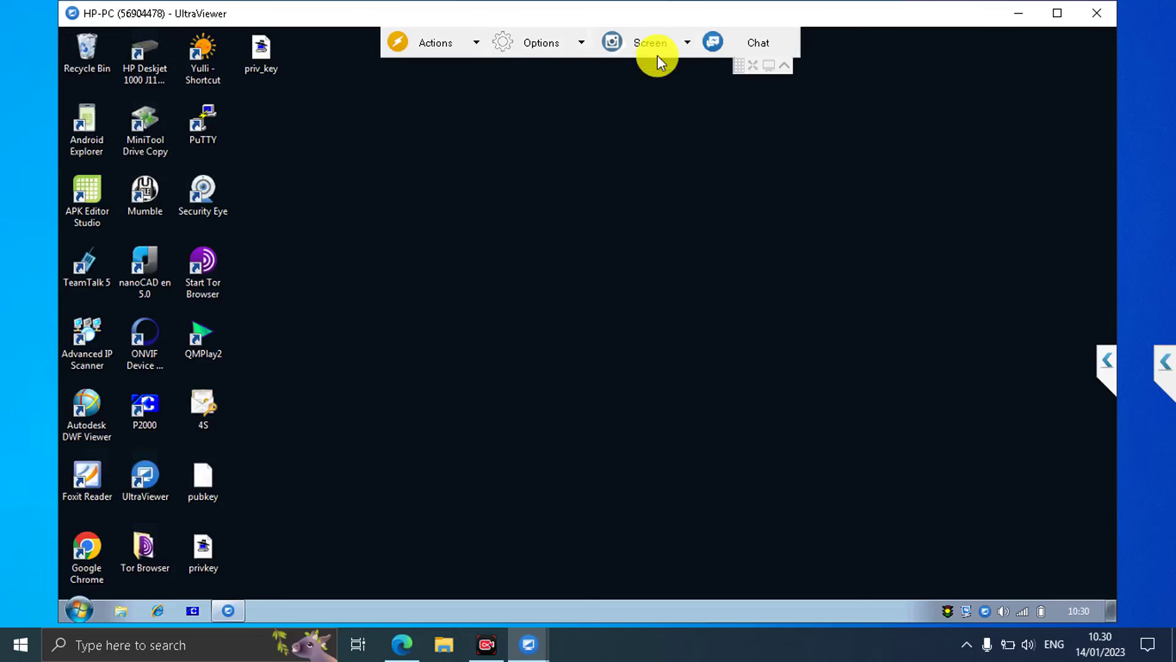
# Try Screen > Record Video > Start, dismiss the licensed-only notice, and shift the window left and down.
pyautogui.click(687, 43)
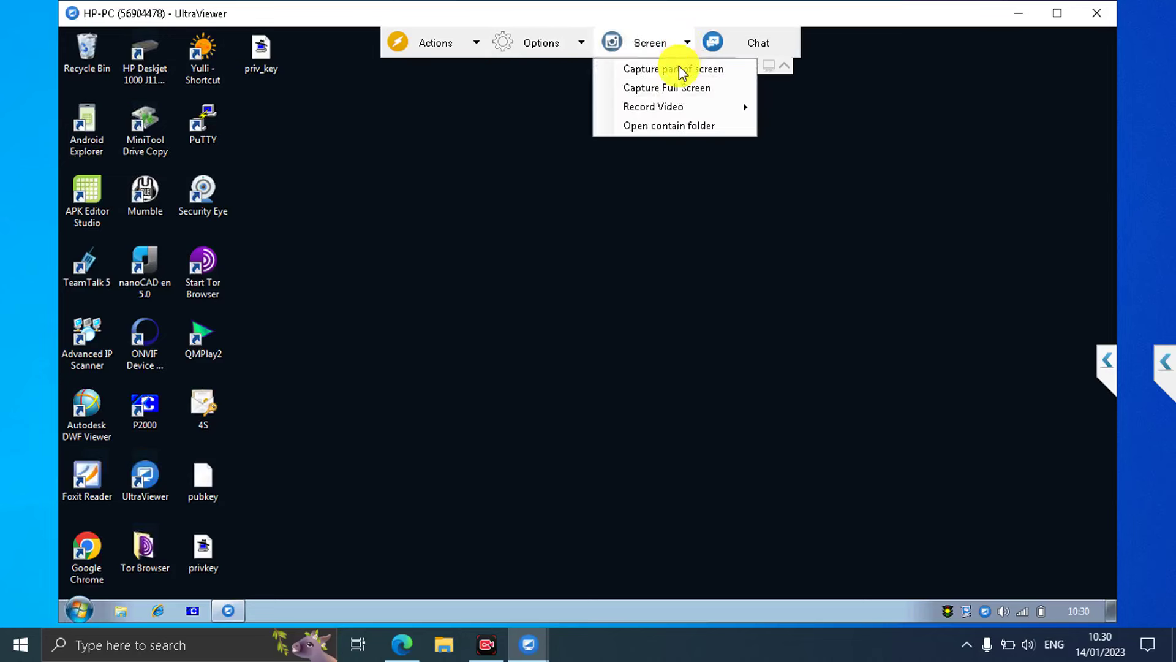
pyautogui.moveTo(689, 108)
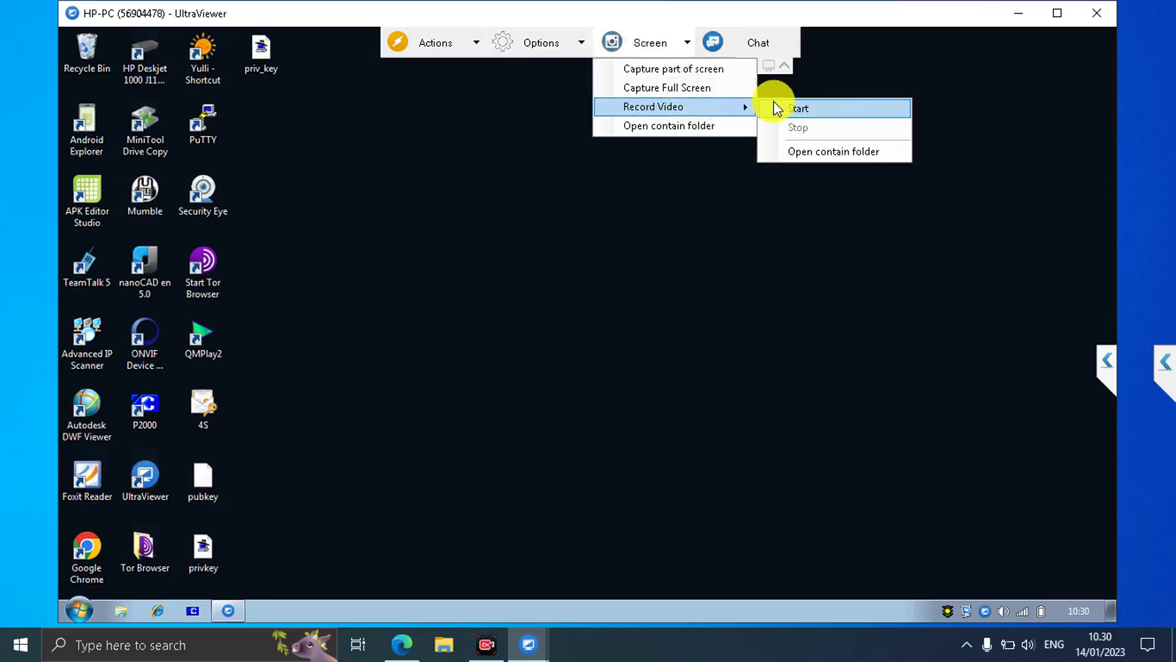
pyautogui.click(796, 109)
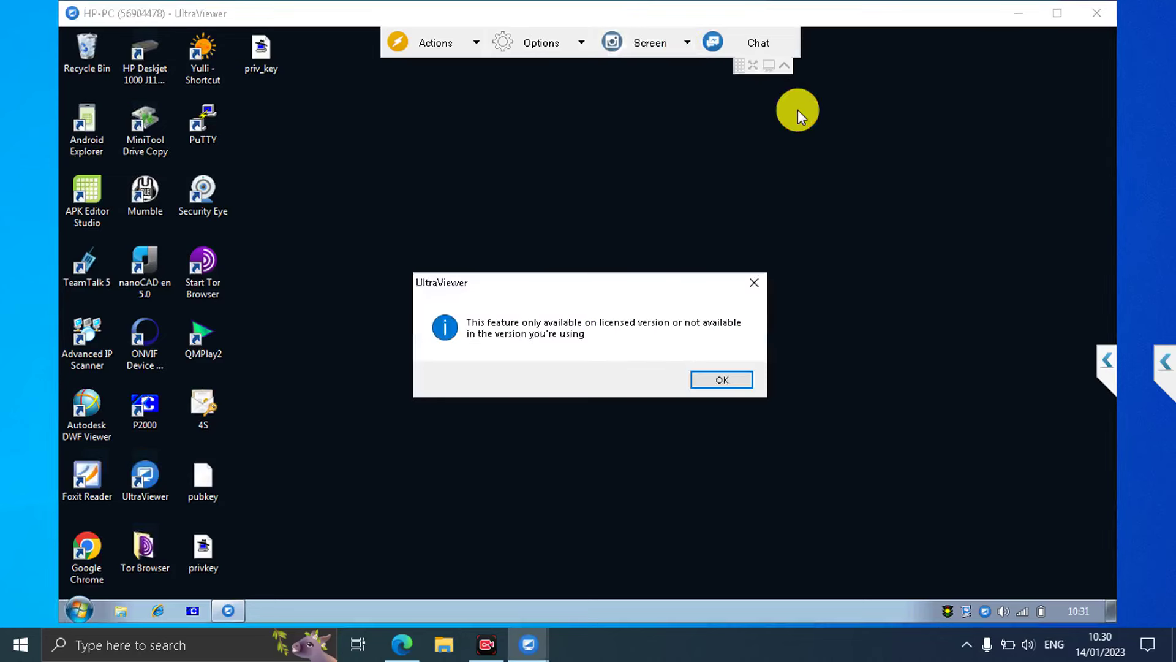
pyautogui.click(753, 283)
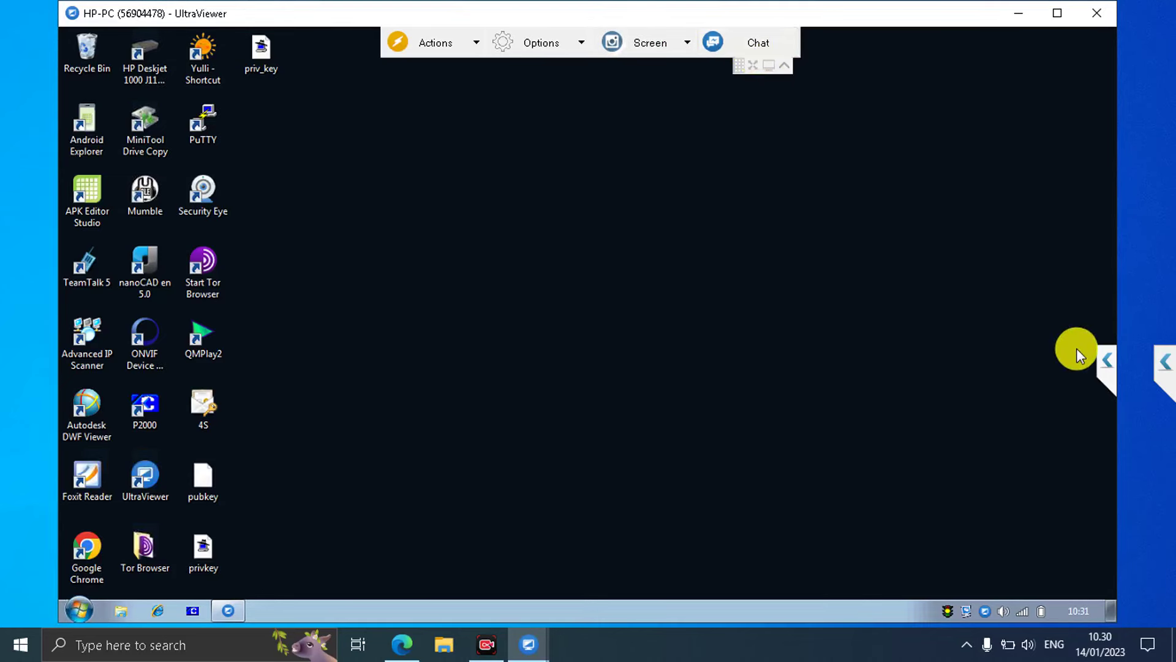
pyautogui.click(1114, 361)
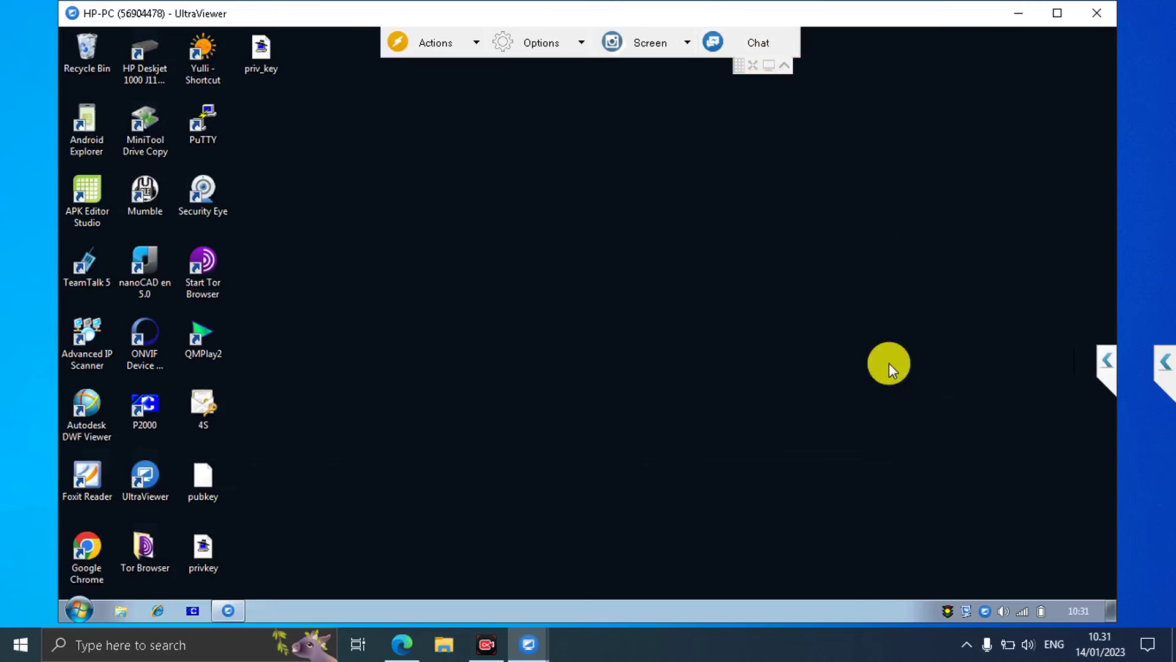
pyautogui.moveTo(838, 16); pyautogui.dragTo(796, 31)
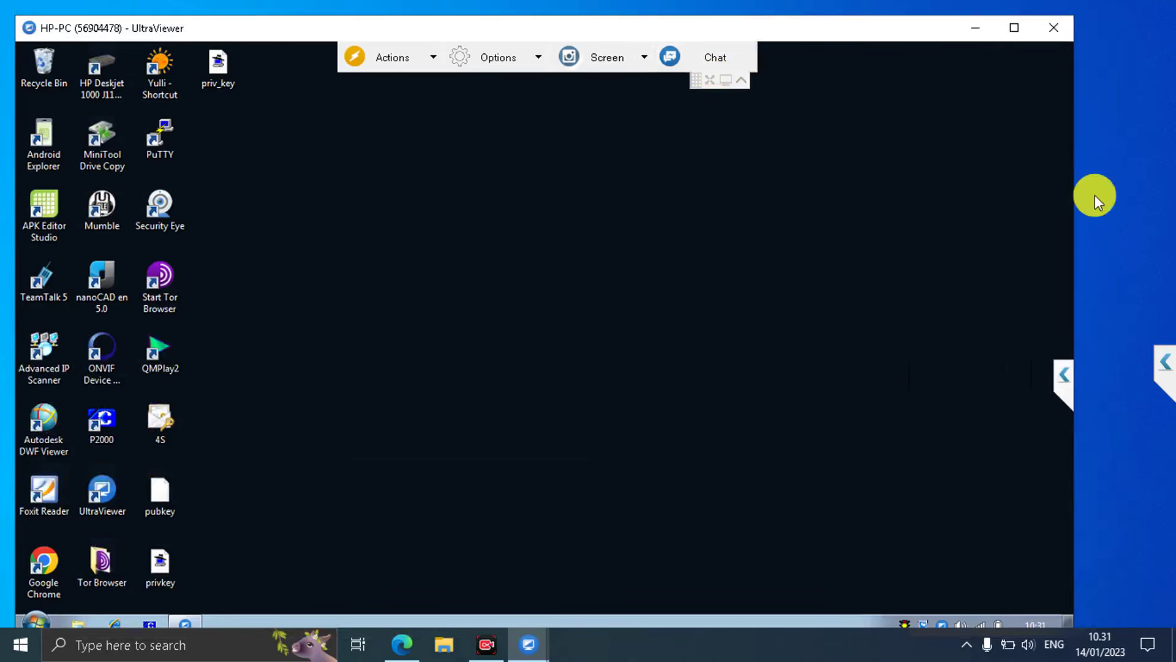
# Send 'hello' to HP-PC in the session chat and open the attachment picker.
pyautogui.click(1163, 360)
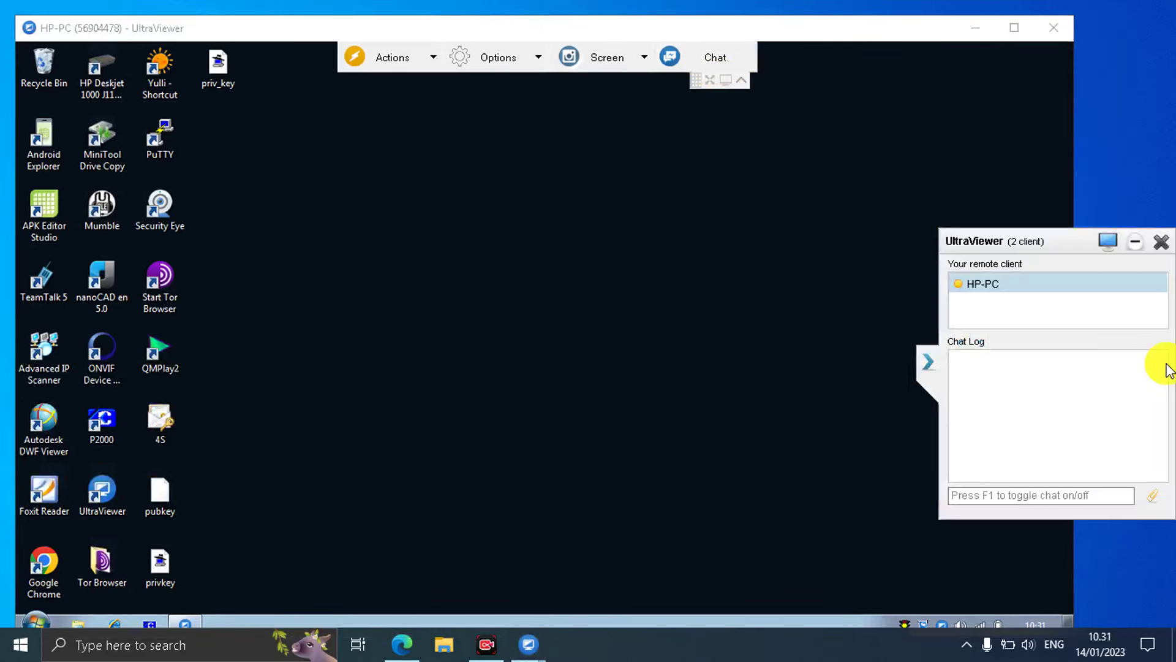
pyautogui.click(1007, 491)
pyautogui.write('hello')
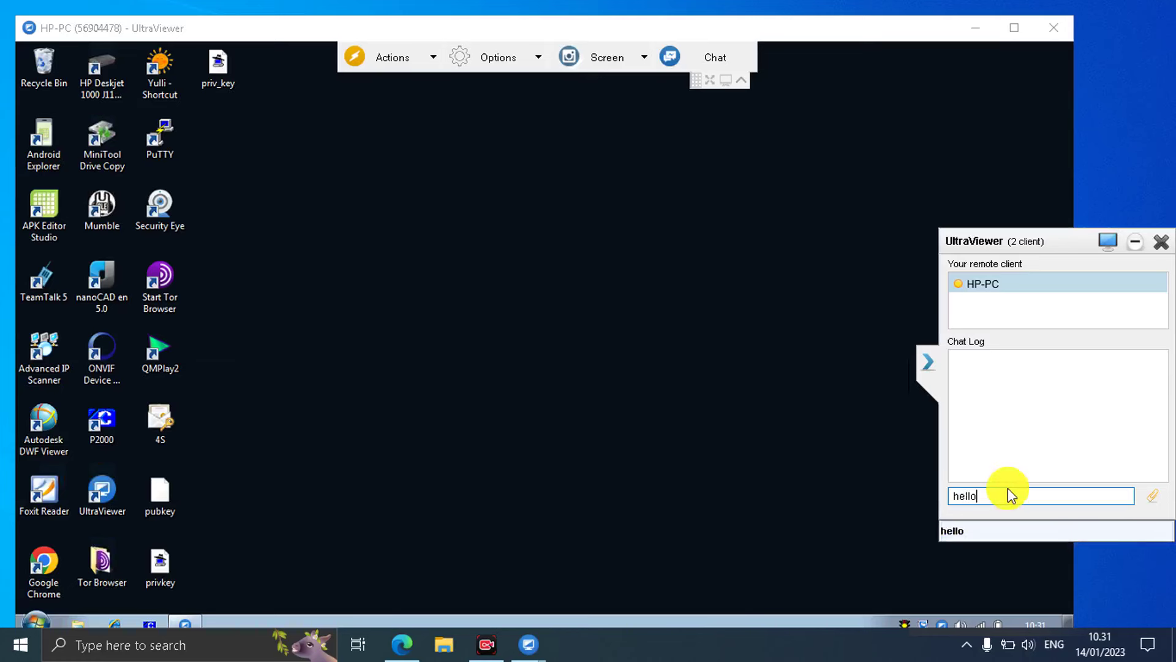
pyautogui.press('Return')
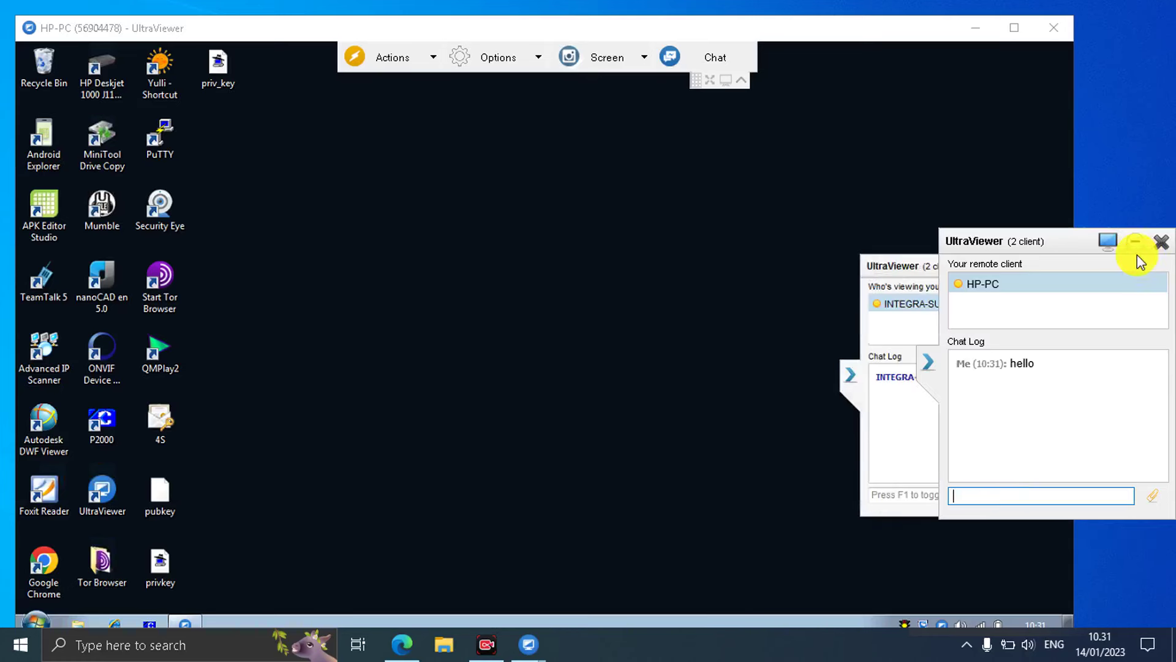
pyautogui.click(927, 365)
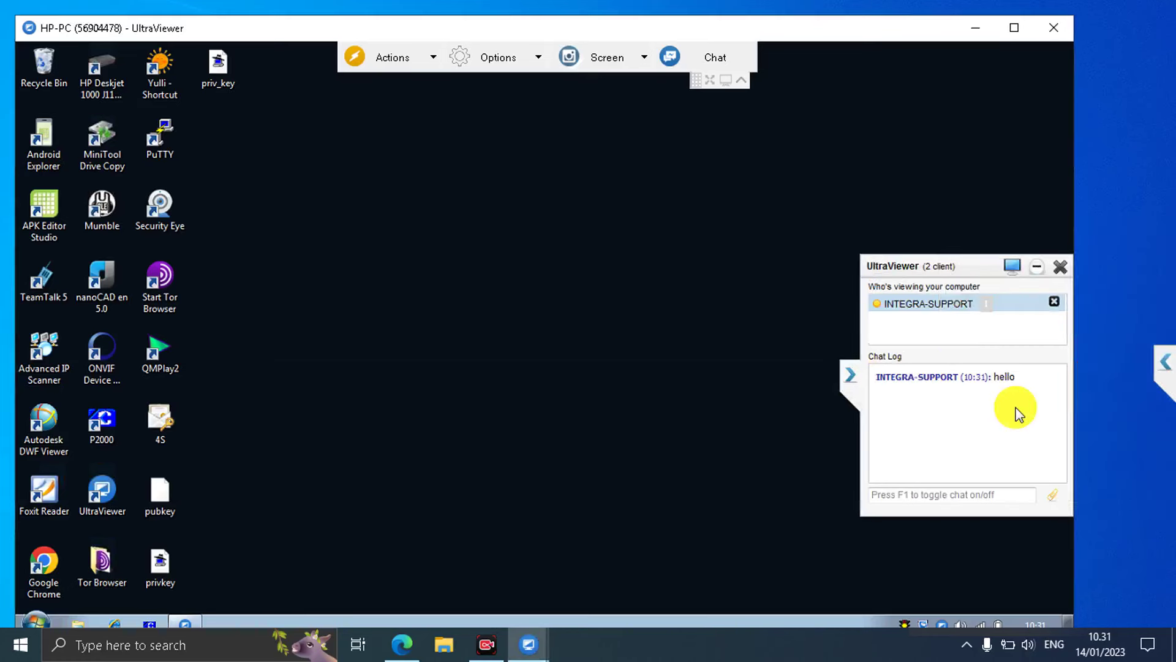
pyautogui.click(1164, 362)
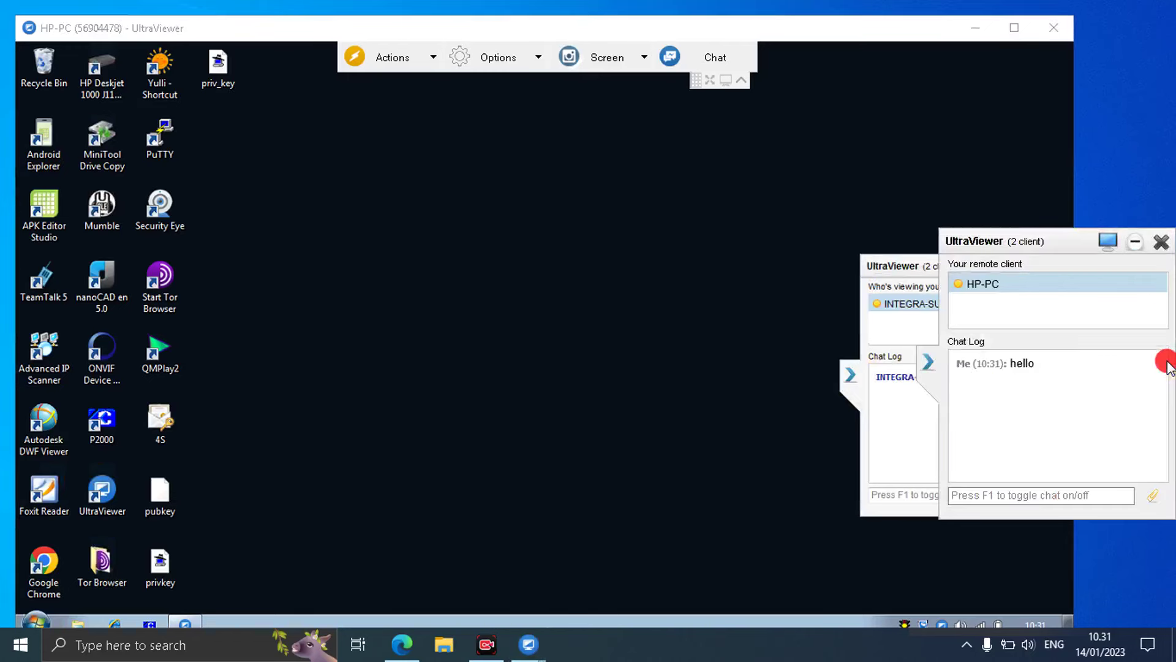
pyautogui.click(1151, 499)
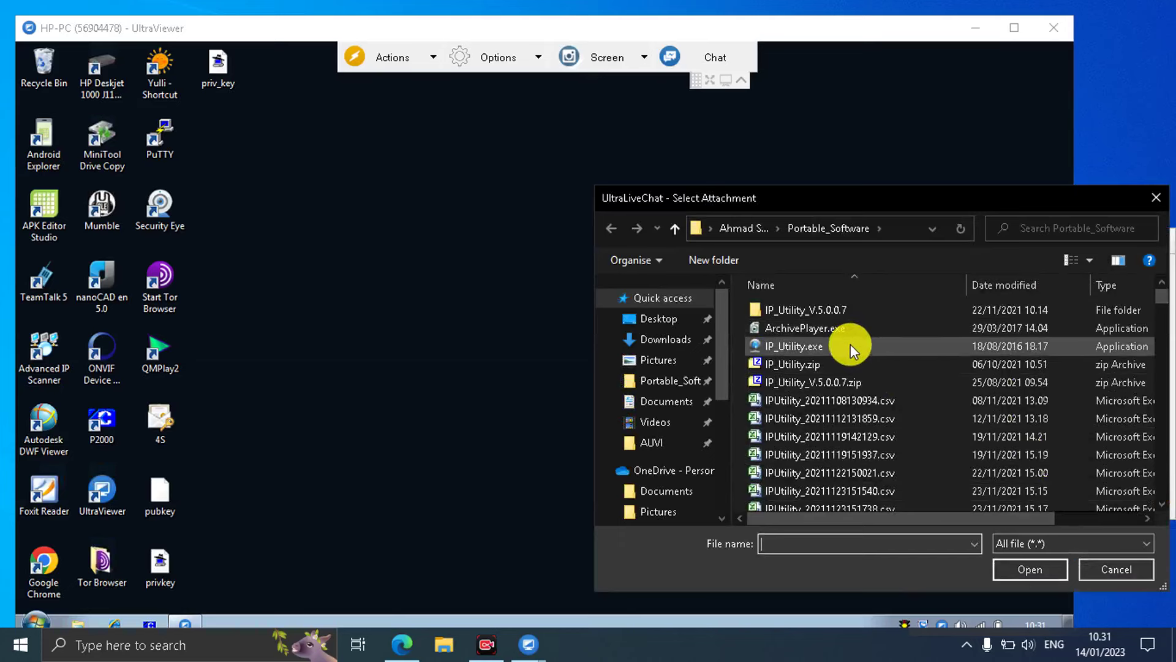
# Send IP_Utility.zip through chat and save it to HP-PC's Desktop.
pyautogui.click(840, 364)
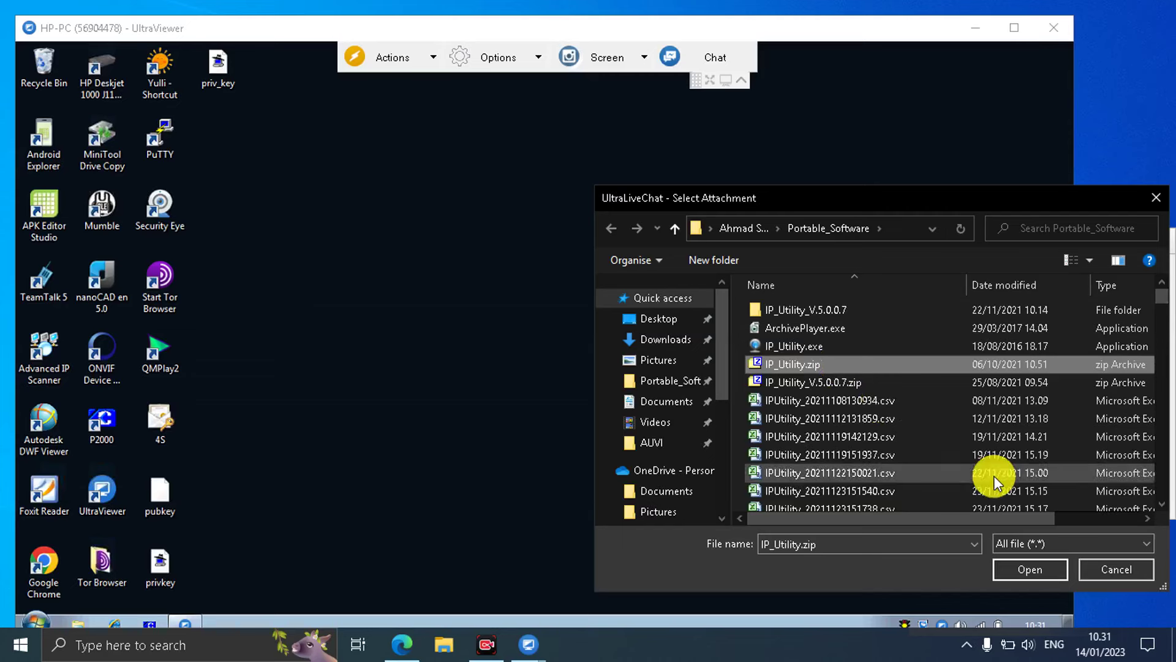
pyautogui.click(1037, 567)
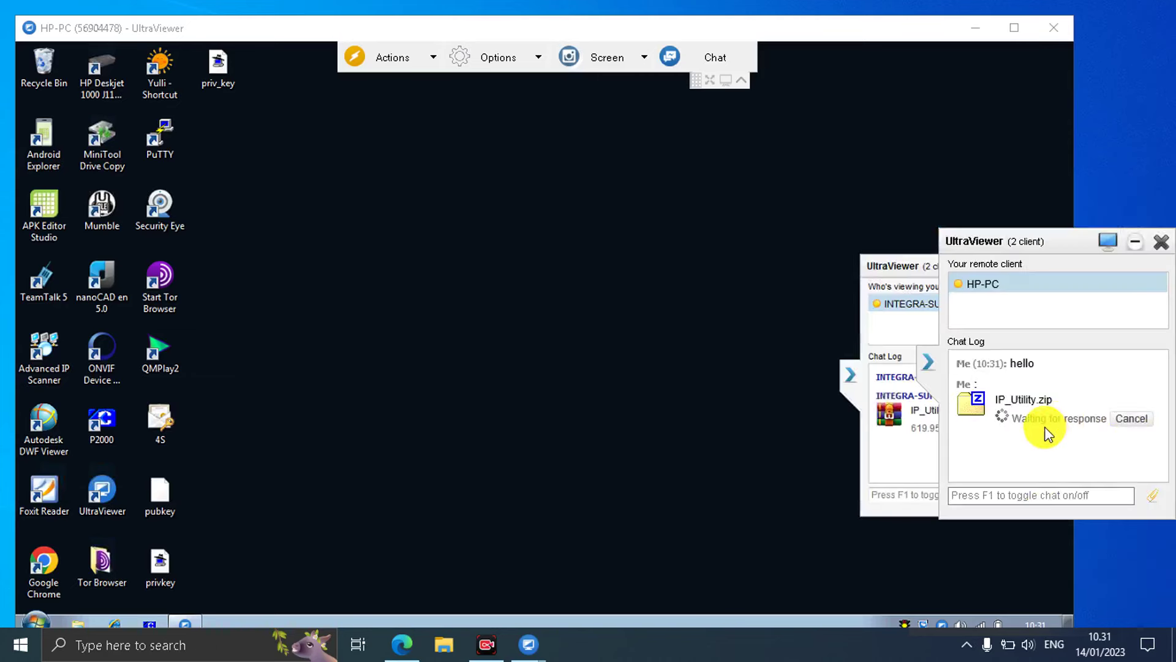
pyautogui.click(928, 365)
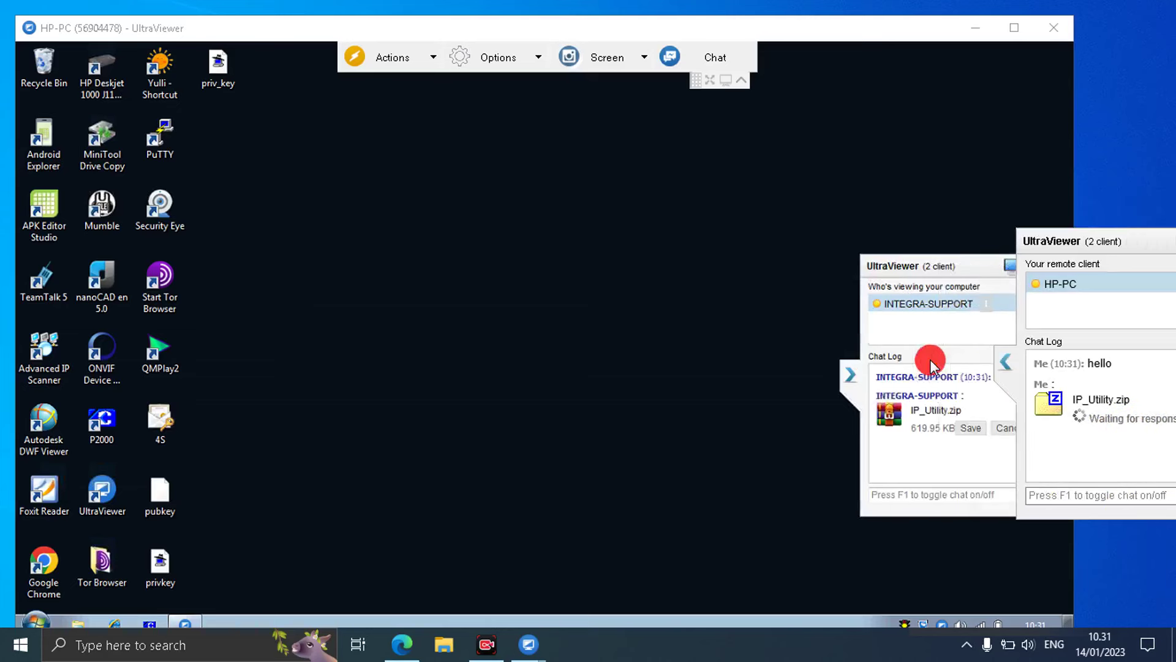
pyautogui.click(968, 428)
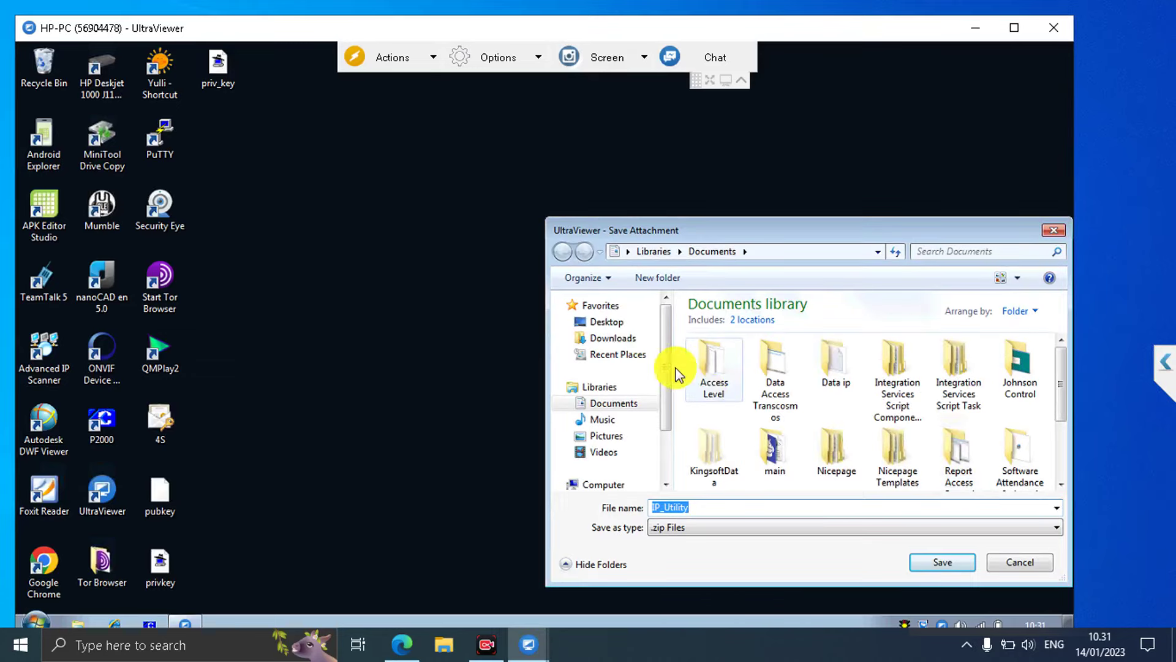
pyautogui.click(612, 323)
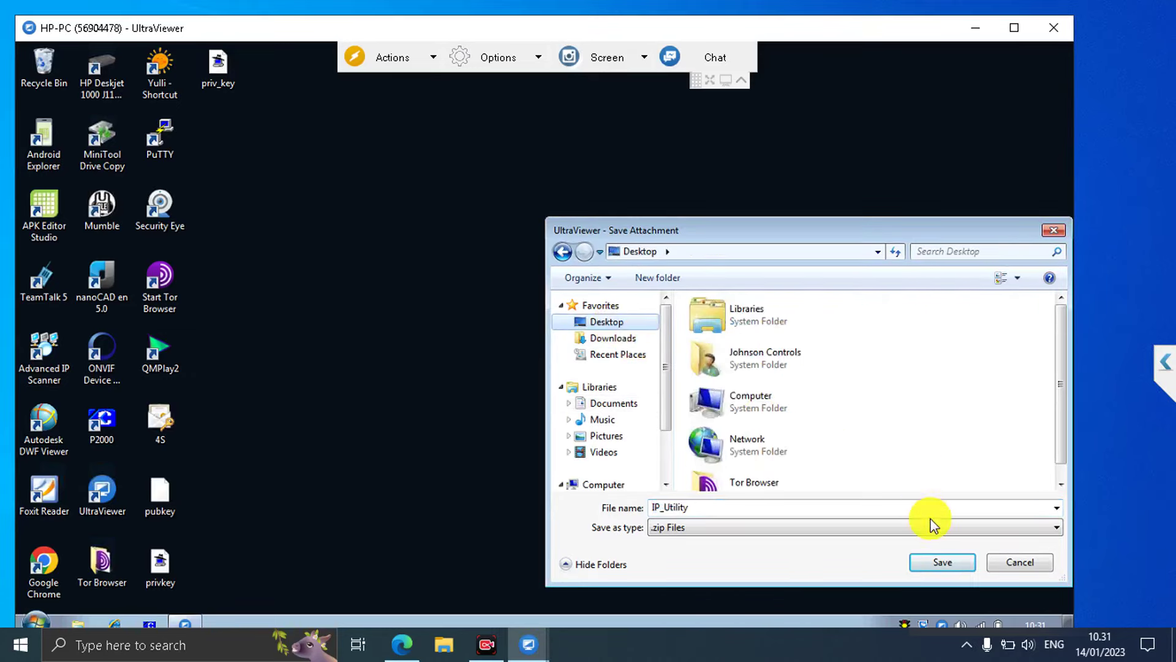
pyautogui.click(935, 562)
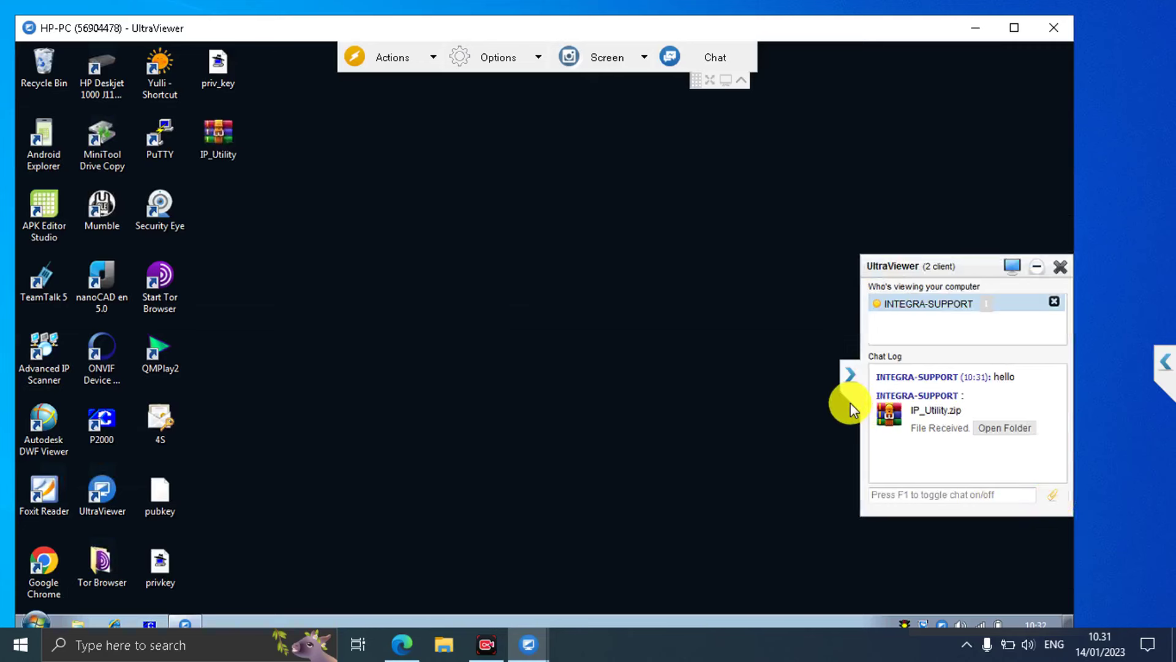
# Collapse both chat panels and nudge the session window up and right.
pyautogui.click(853, 380)
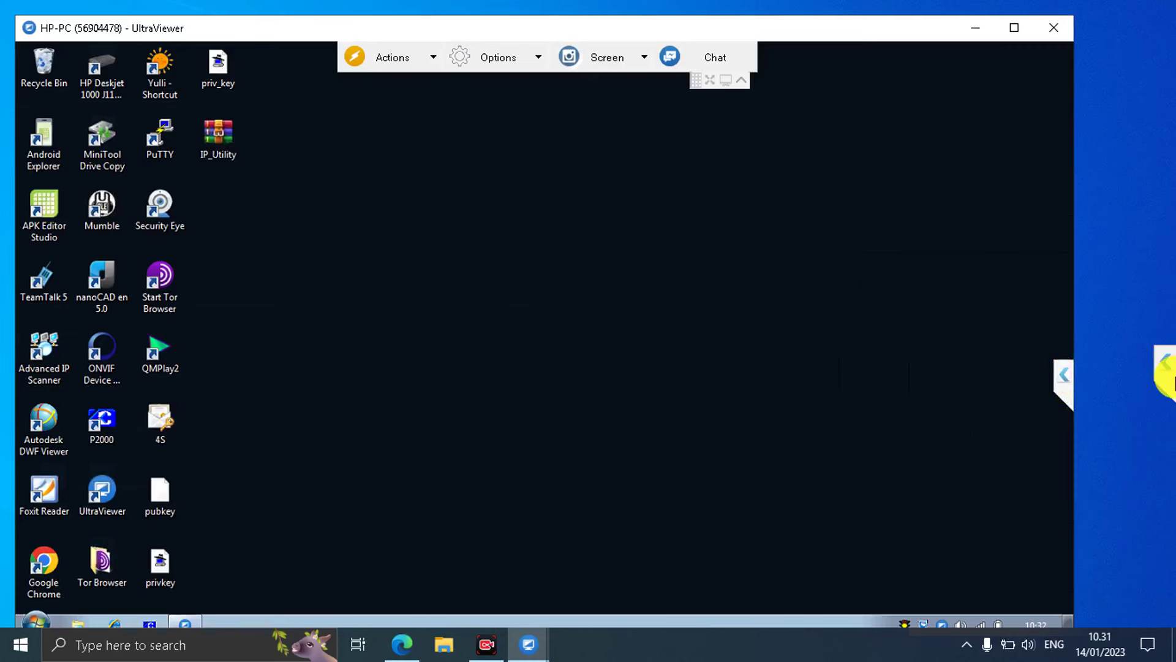
pyautogui.click(1169, 379)
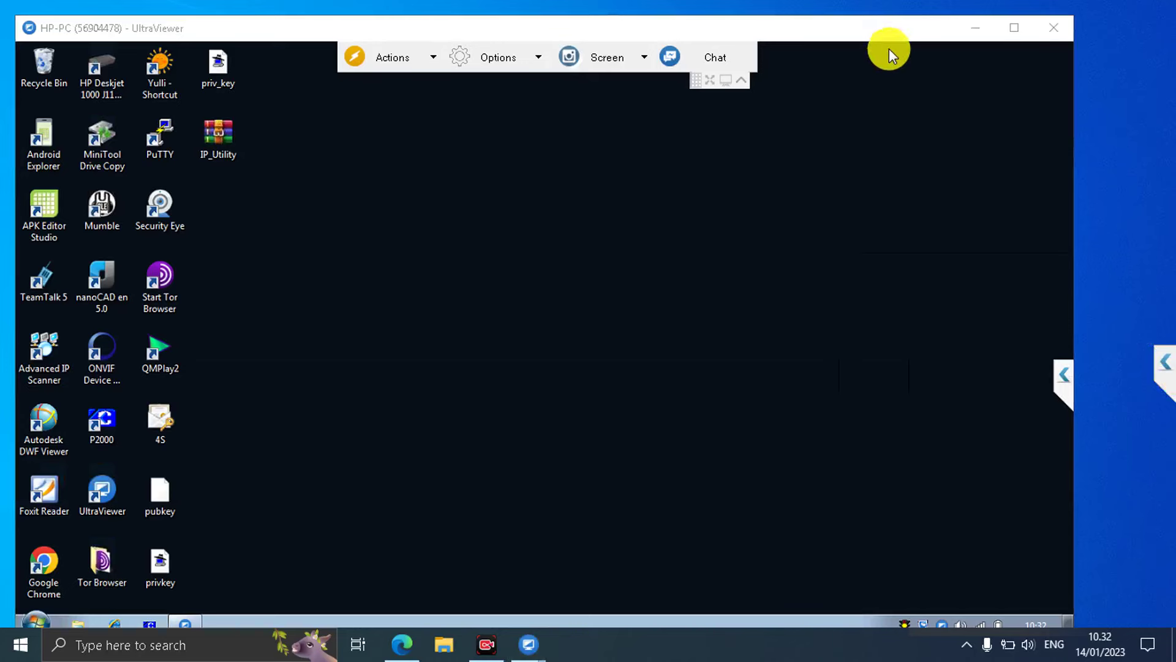
pyautogui.moveTo(882, 35); pyautogui.dragTo(908, 25)
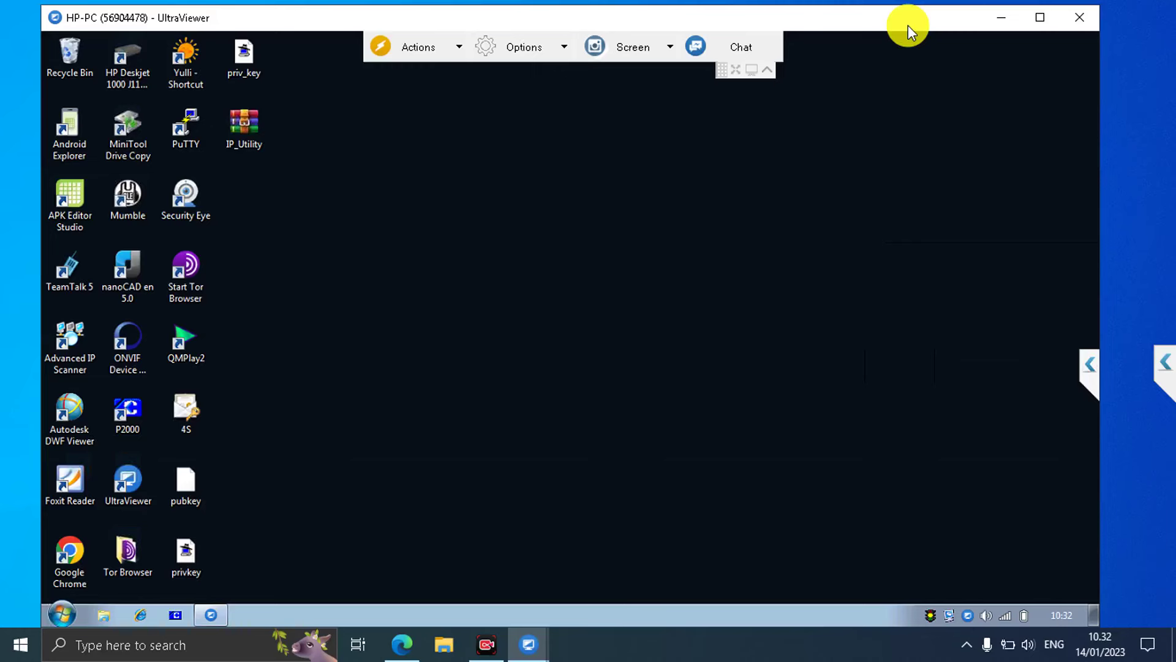
# Bring the UltraViewer 6.6 main window forward and open Settings > Options.
pyautogui.click(527, 643)
pyautogui.click(462, 578)
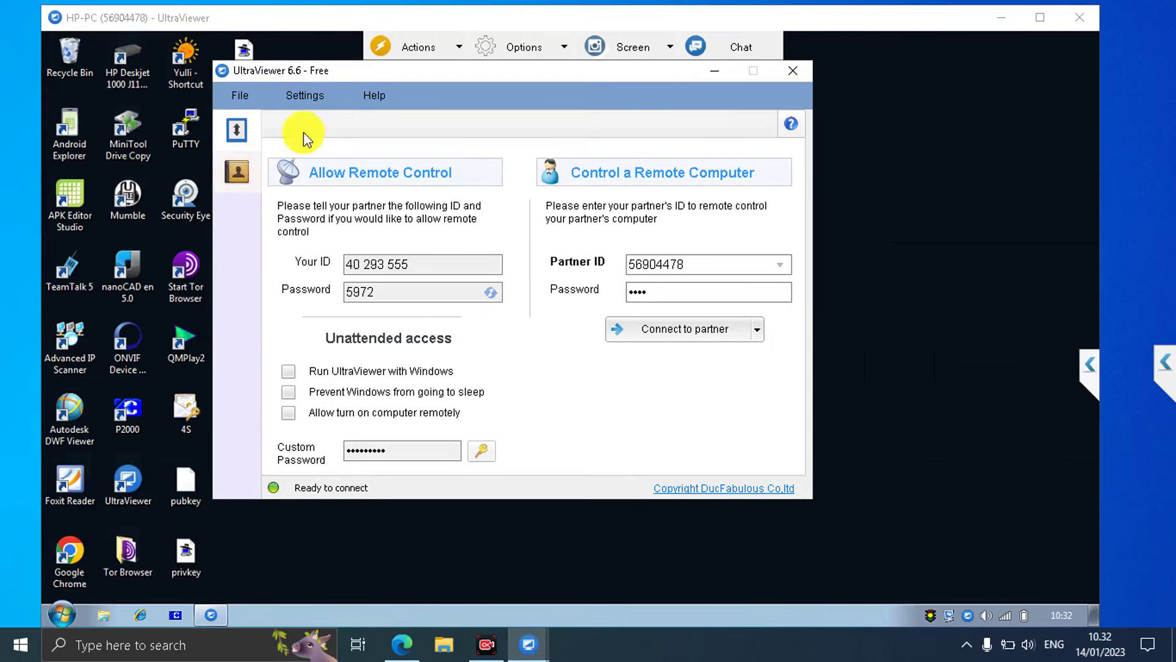
pyautogui.click(317, 96)
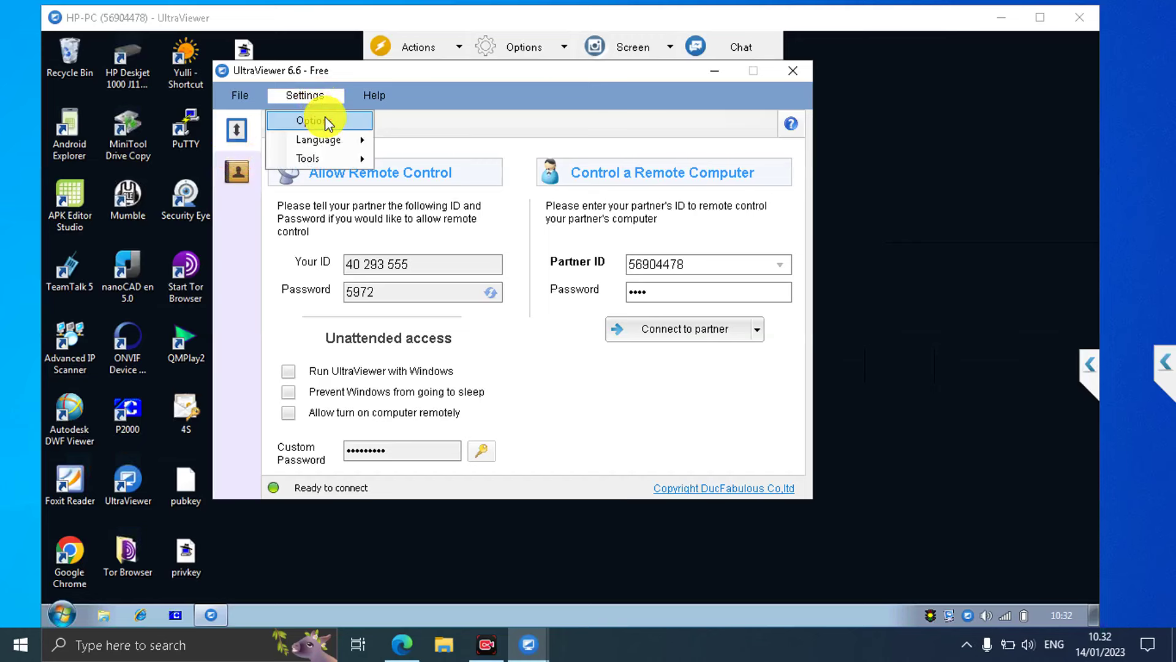
pyautogui.click(327, 122)
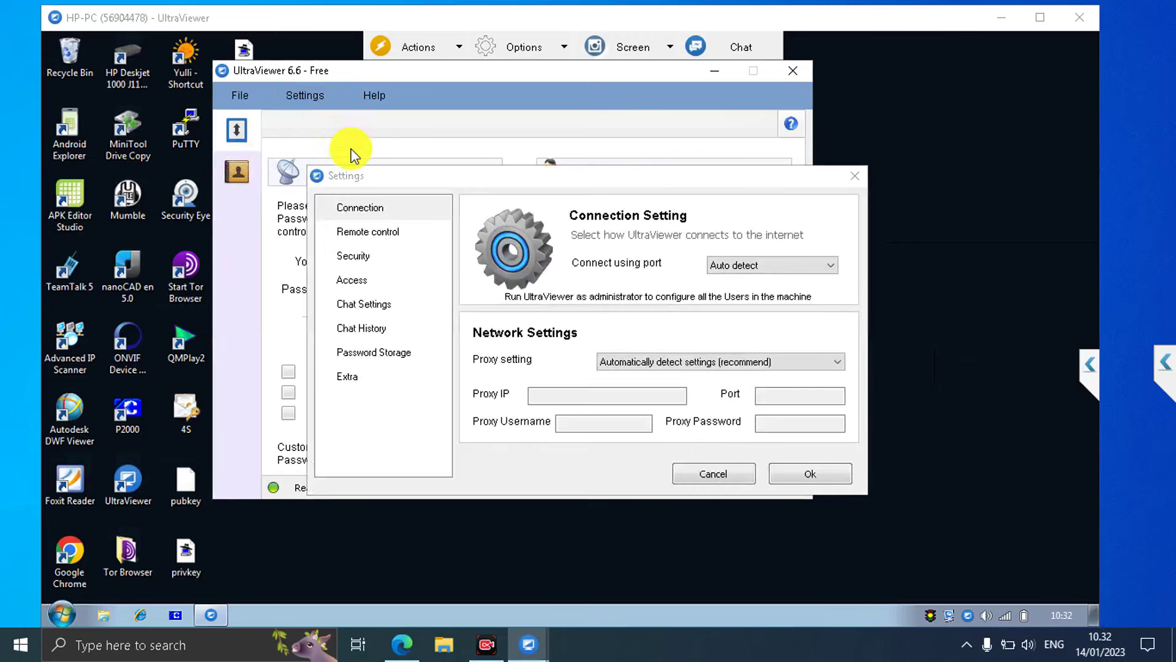
# Browse Remote control, Security, Access, Chat, Chat History, Password Storage and Extra pages, then Cancel.
pyautogui.click(389, 234)
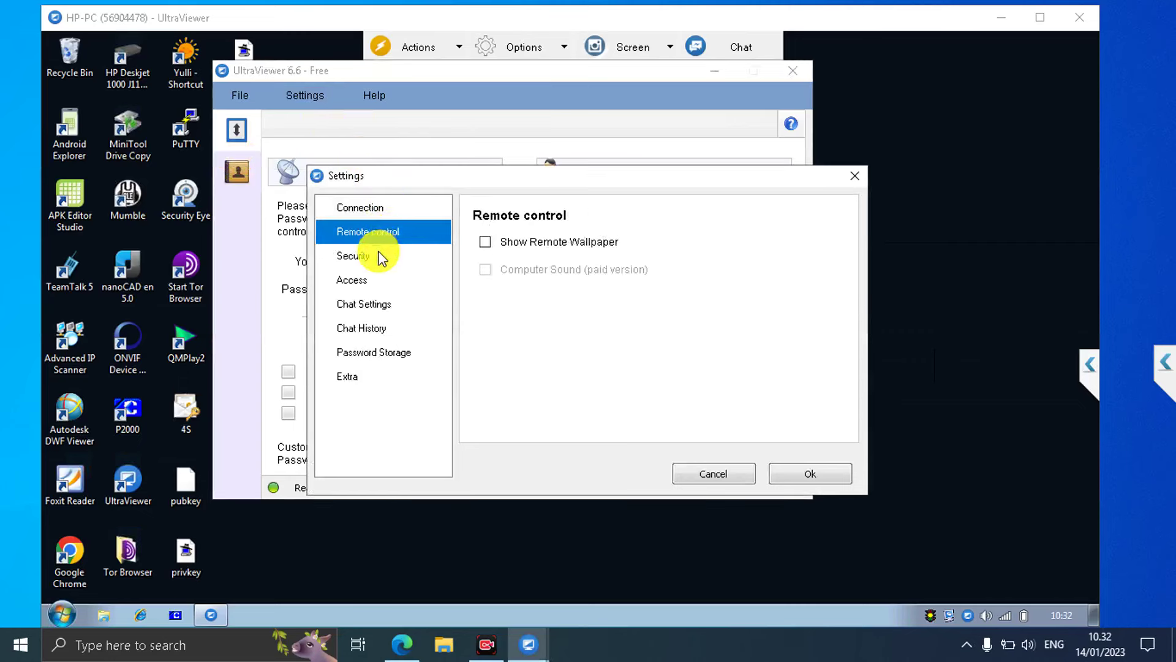
pyautogui.click(379, 256)
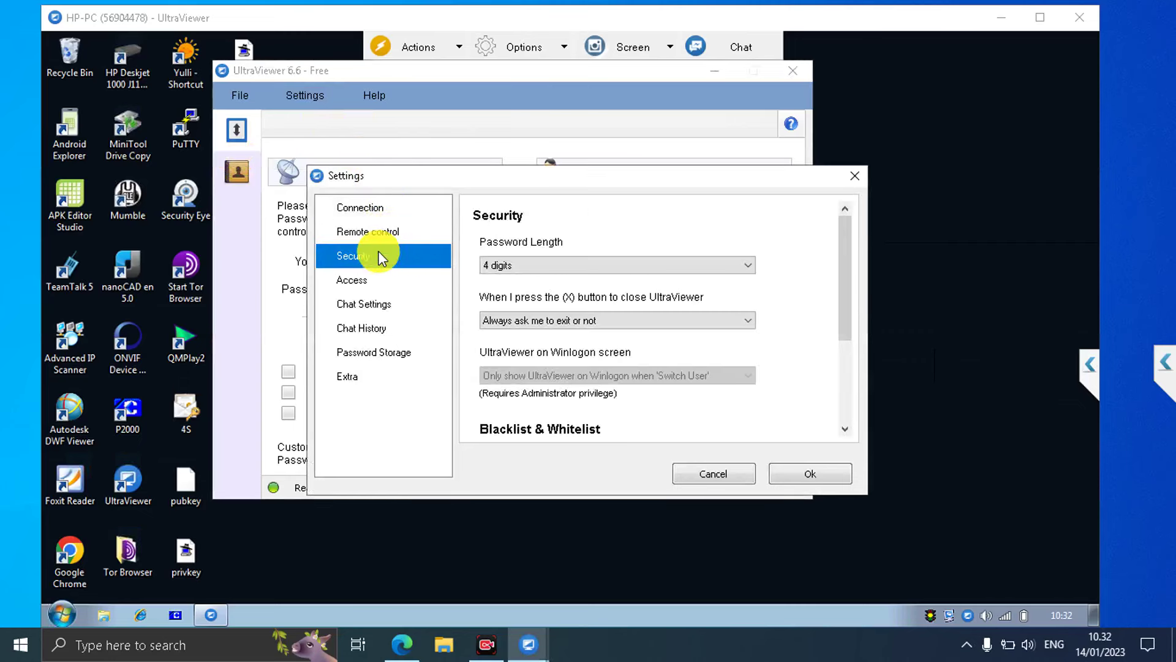
pyautogui.click(627, 266)
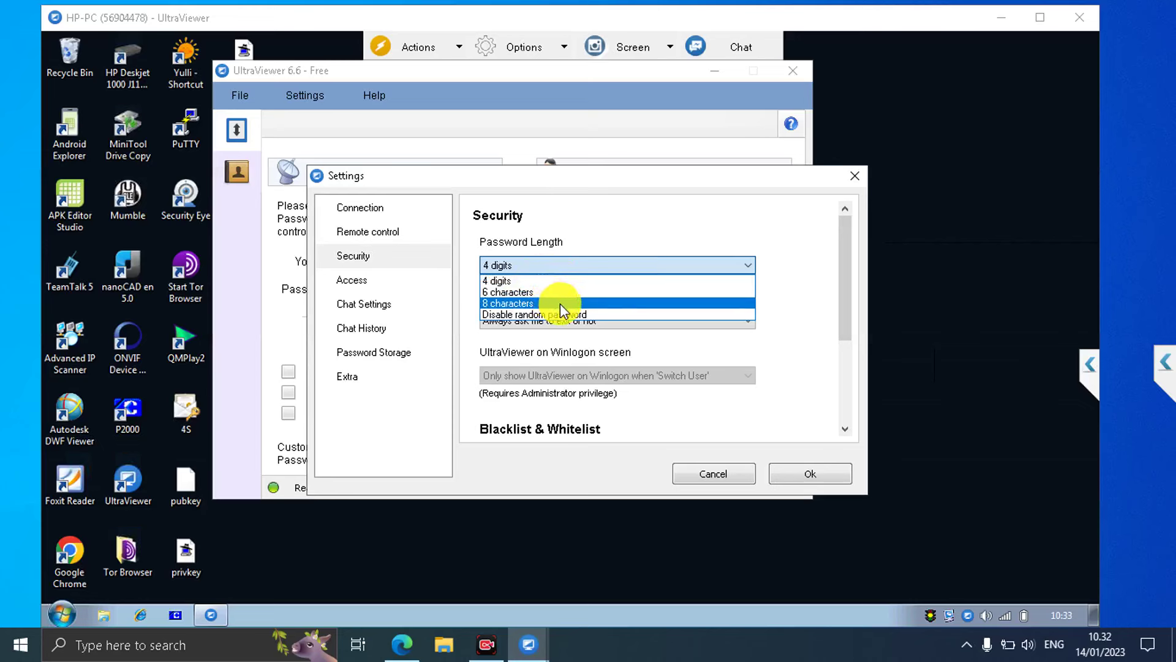
pyautogui.click(361, 281)
pyautogui.click(362, 282)
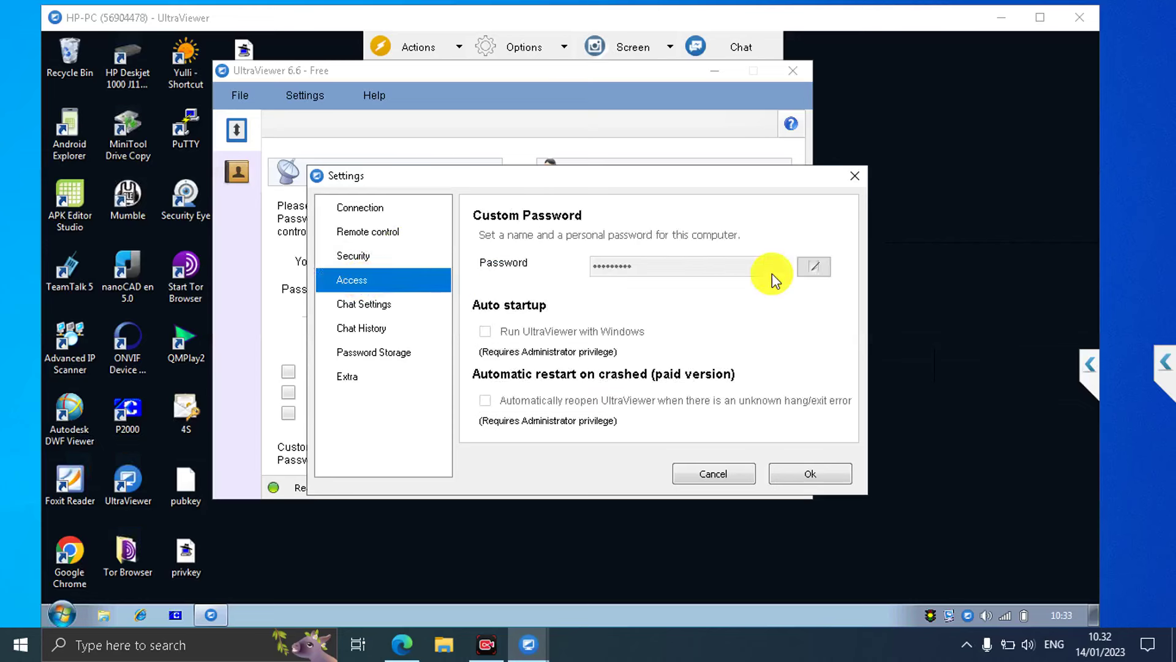
pyautogui.click(814, 267)
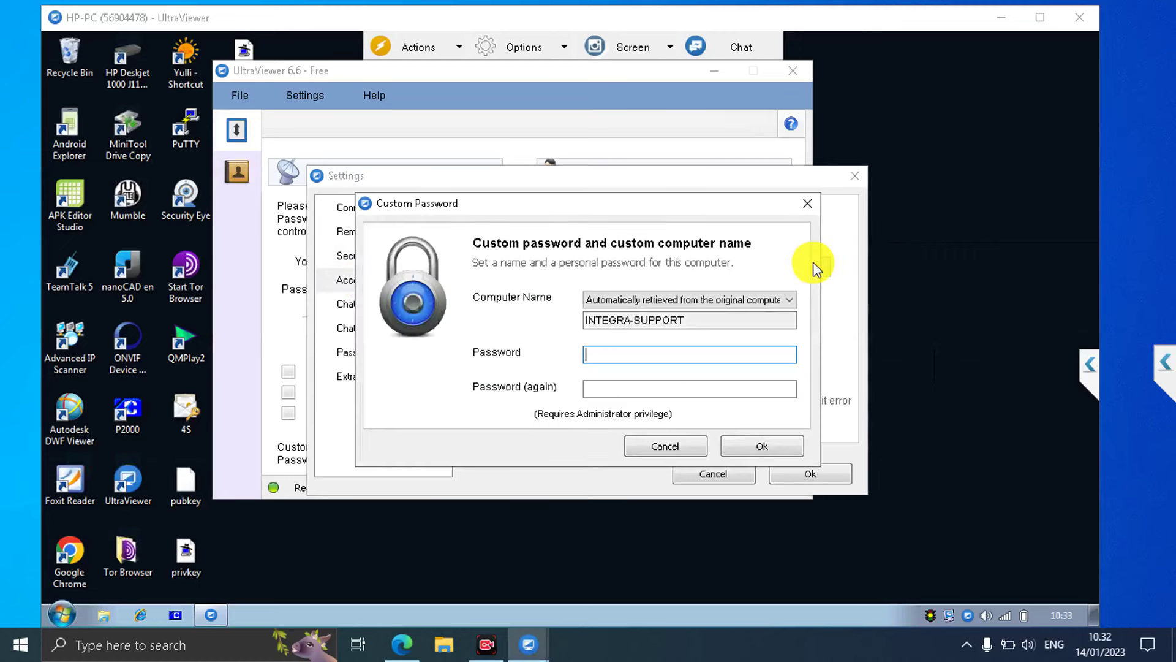
pyautogui.click(807, 204)
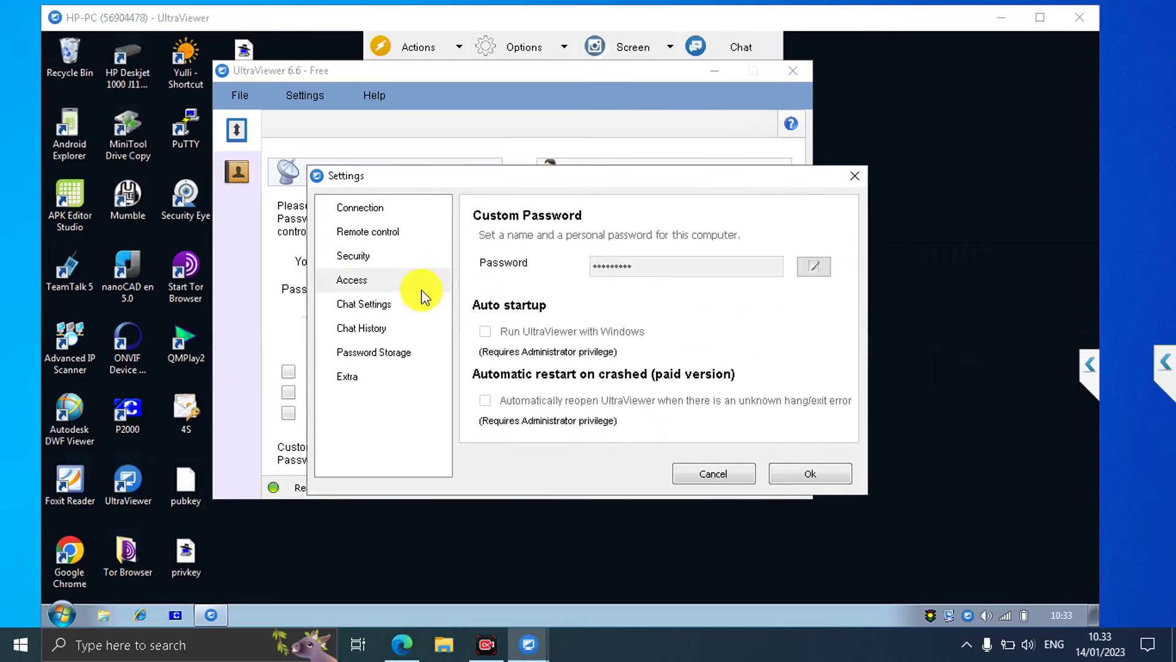
pyautogui.click(375, 305)
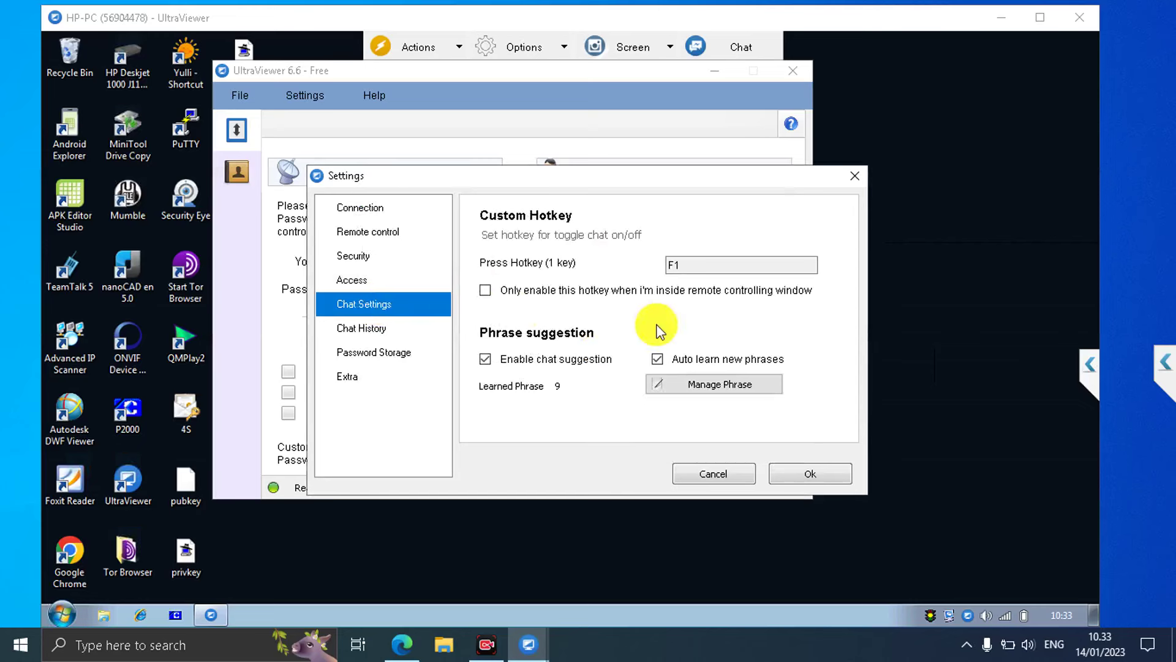
pyautogui.click(370, 328)
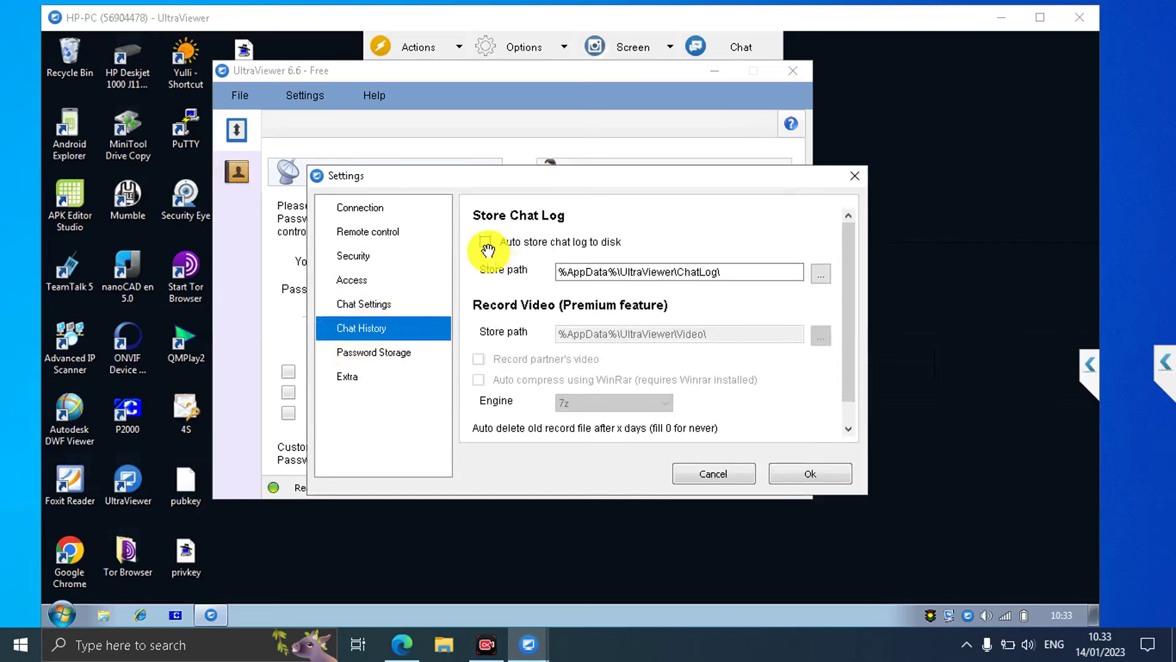
pyautogui.click(400, 354)
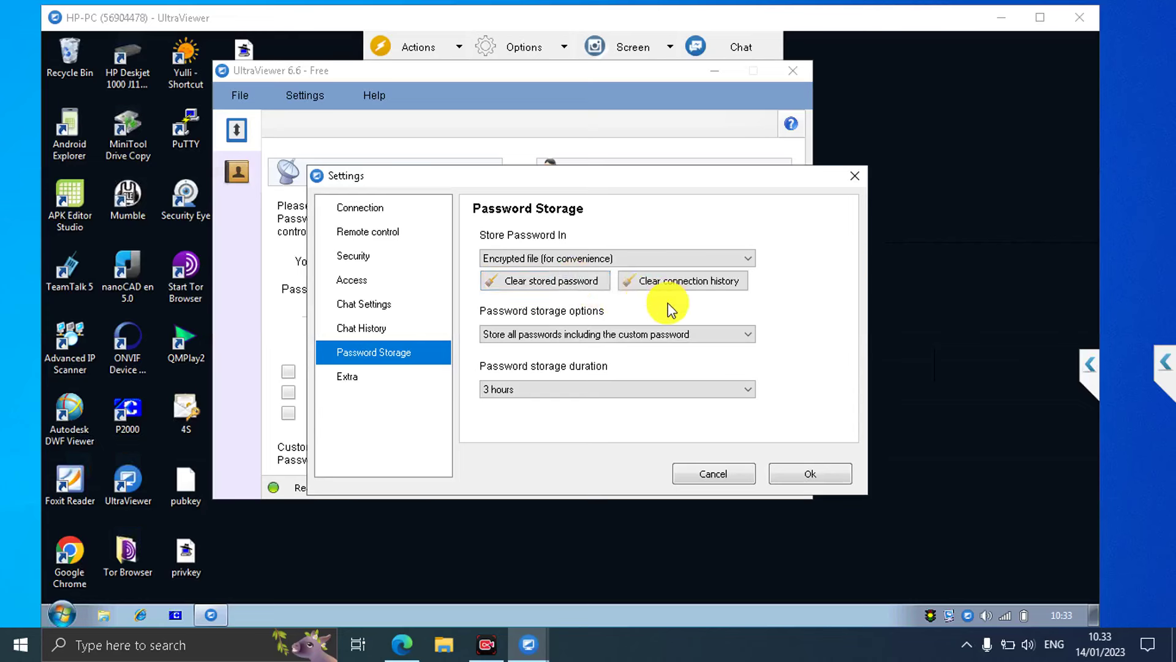
pyautogui.click(346, 380)
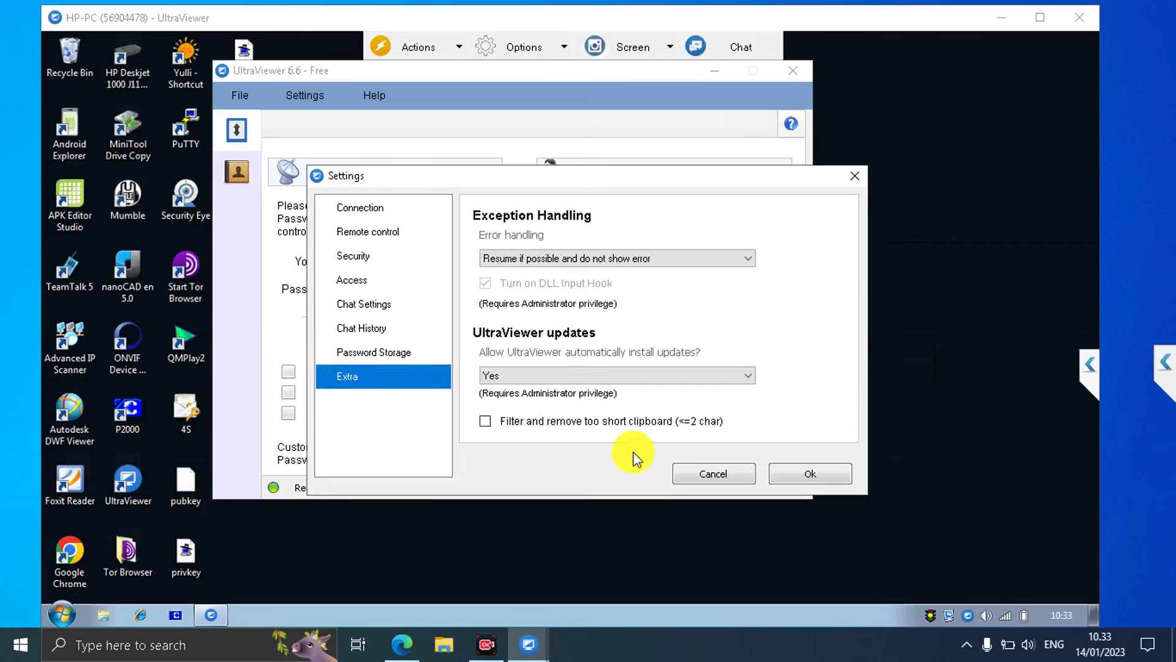
pyautogui.click(711, 473)
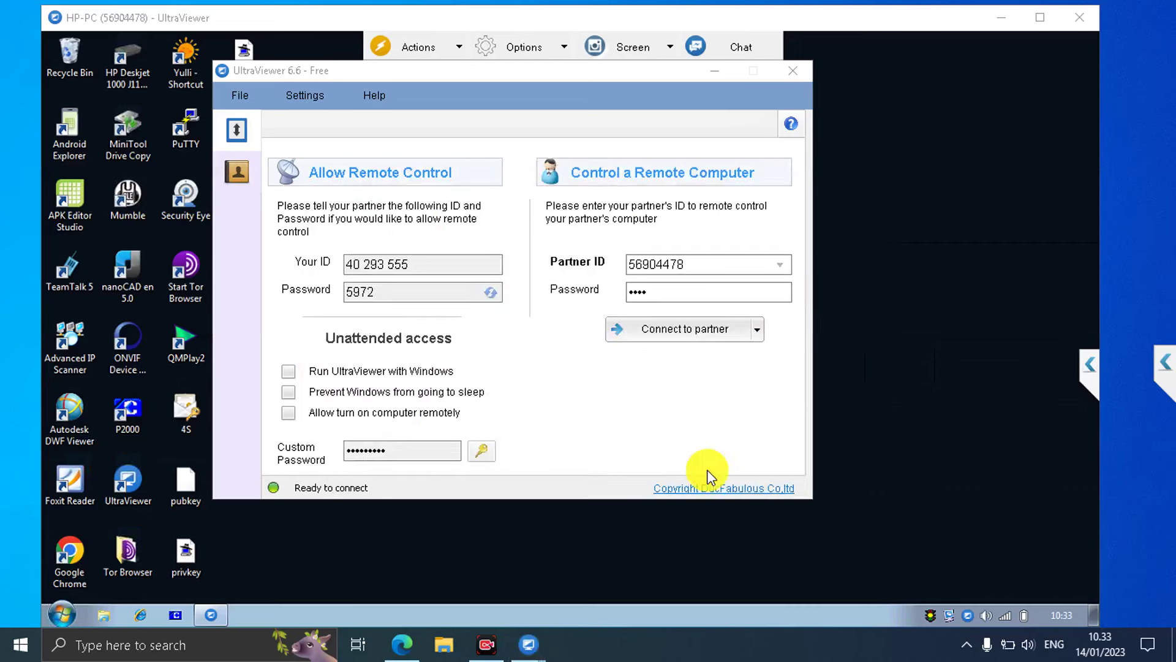
# Check recent partners, minimize both UltraViewer windows, then restore only the main window.
pyautogui.click(781, 265)
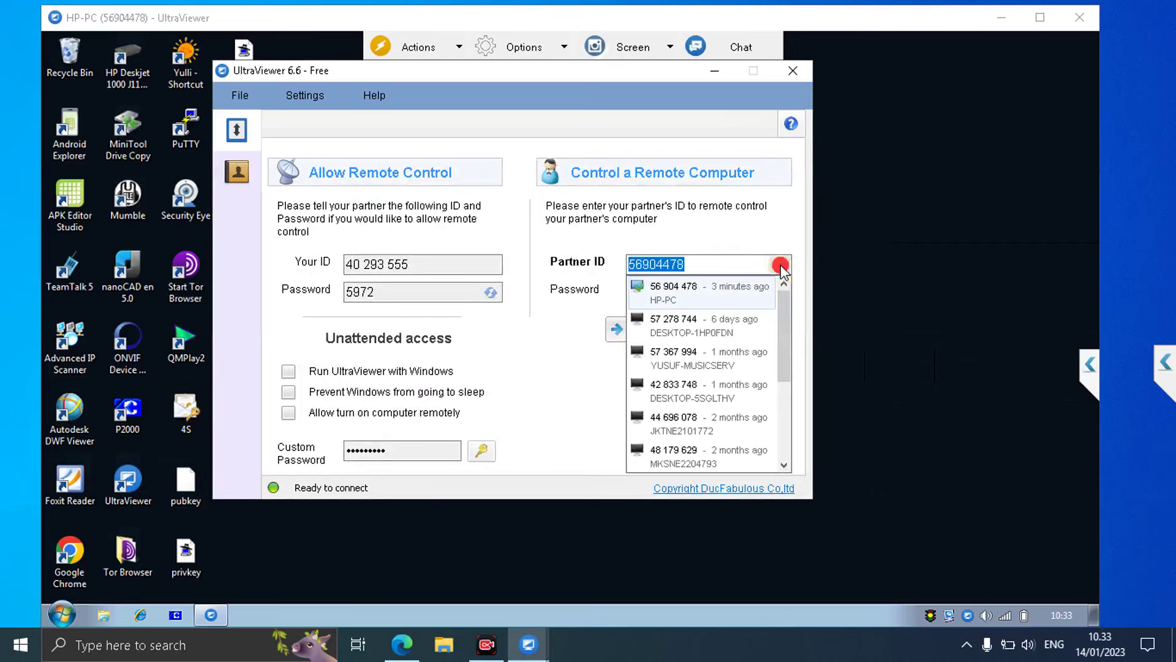
pyautogui.click(789, 233)
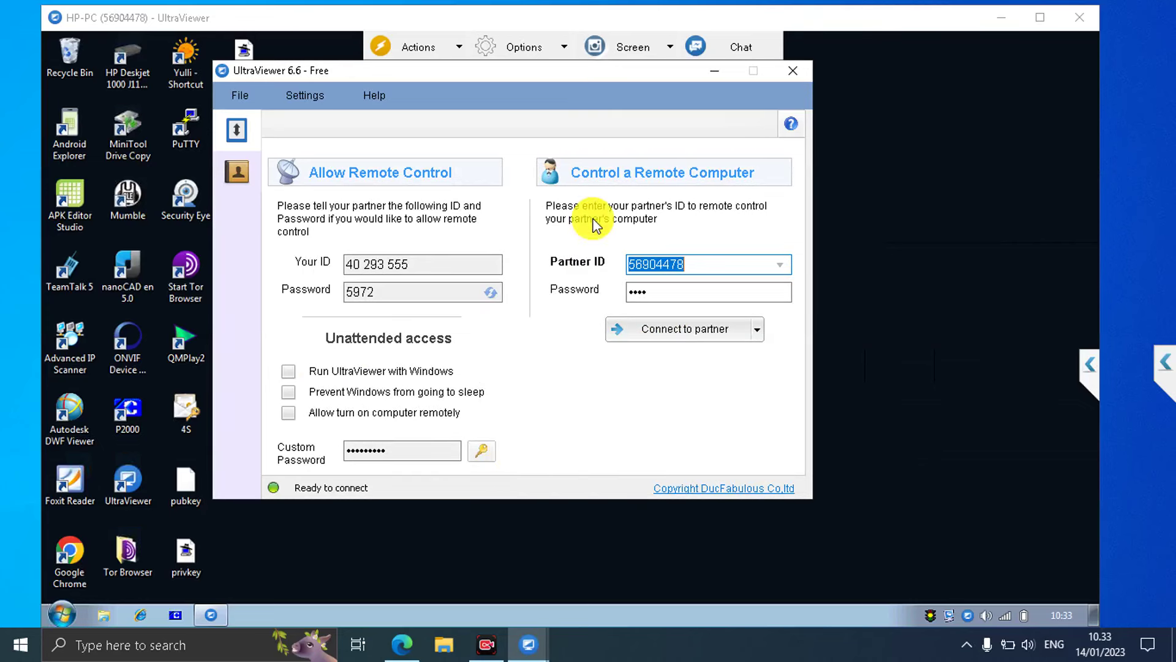
pyautogui.click(717, 71)
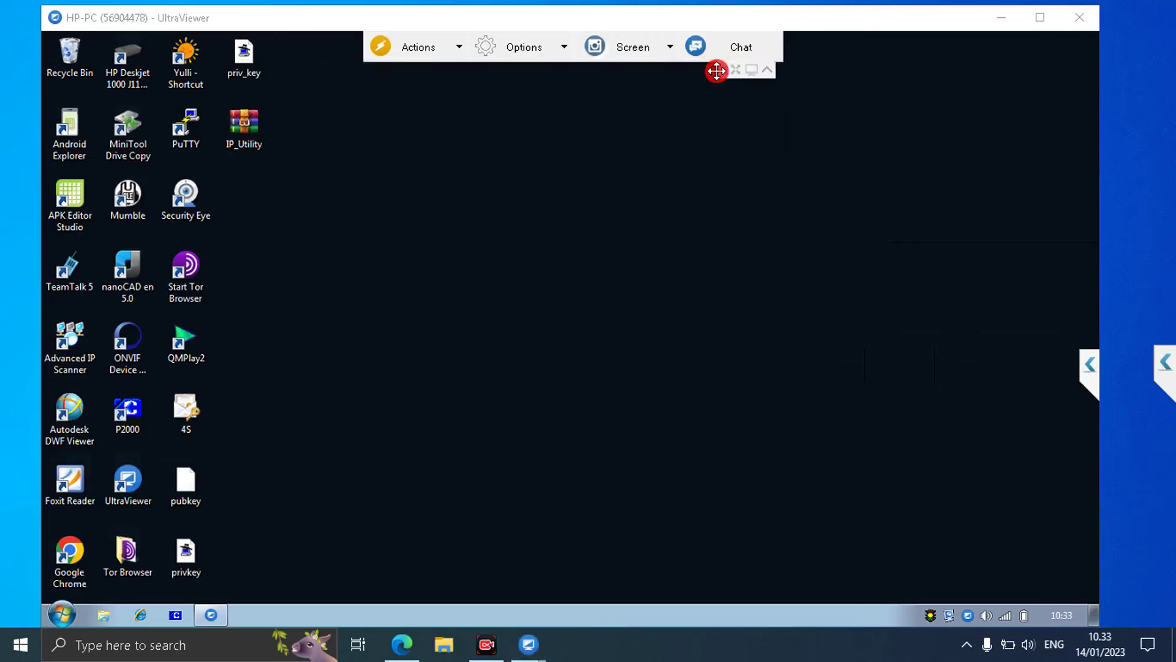
pyautogui.click(998, 21)
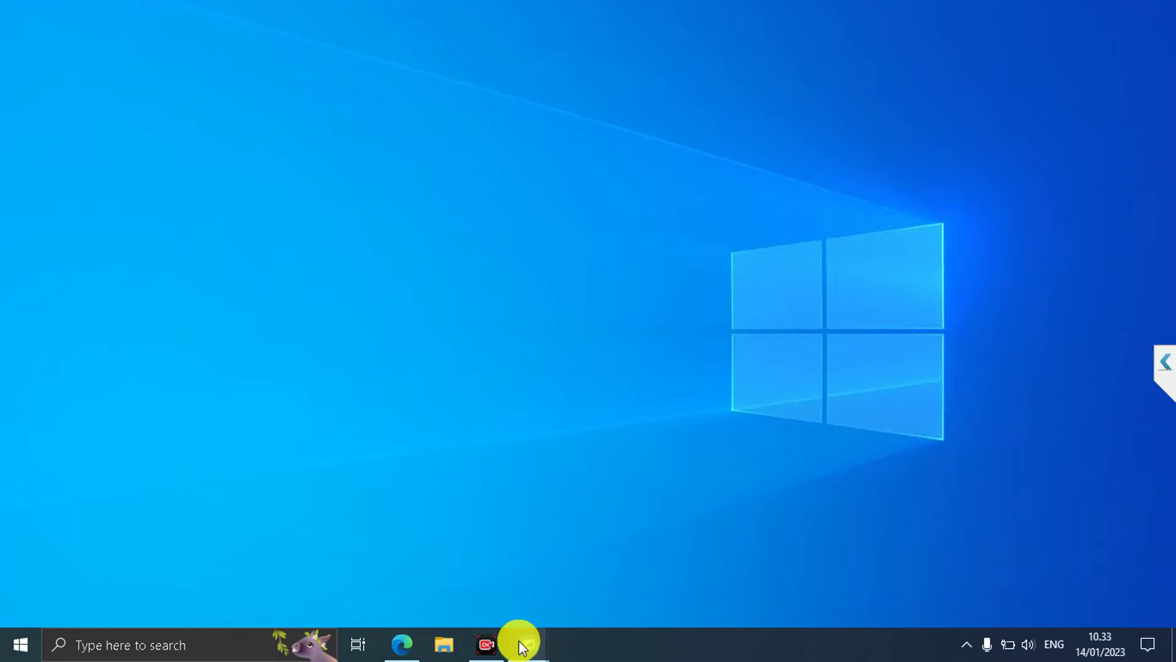
pyautogui.moveTo(523, 651)
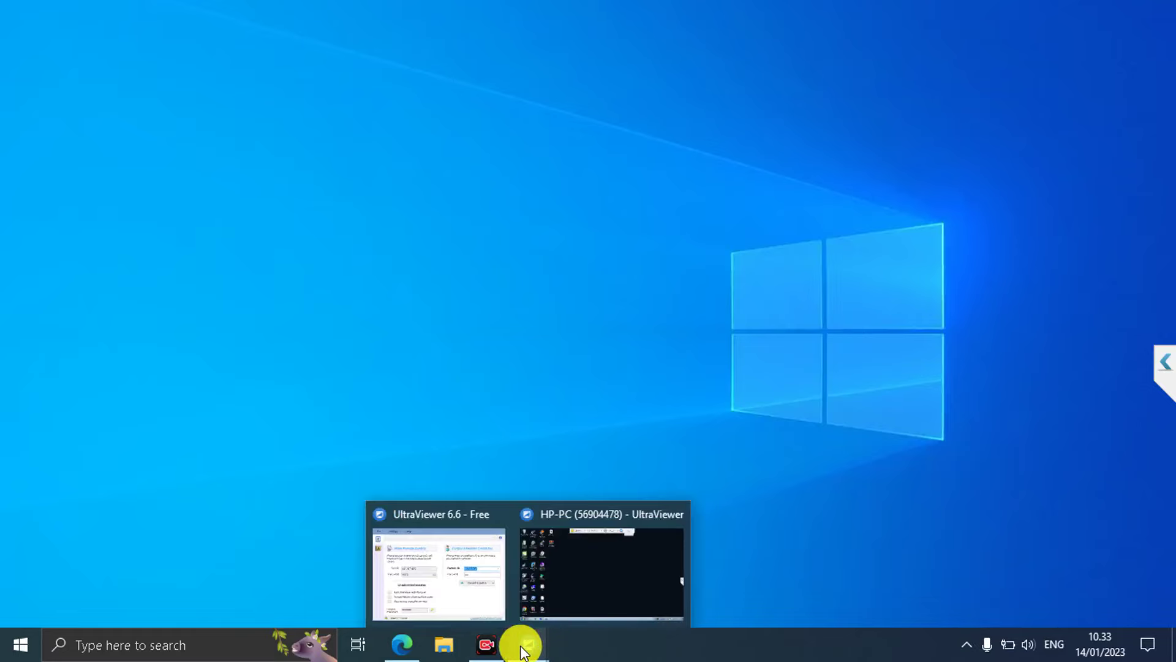
pyautogui.click(462, 581)
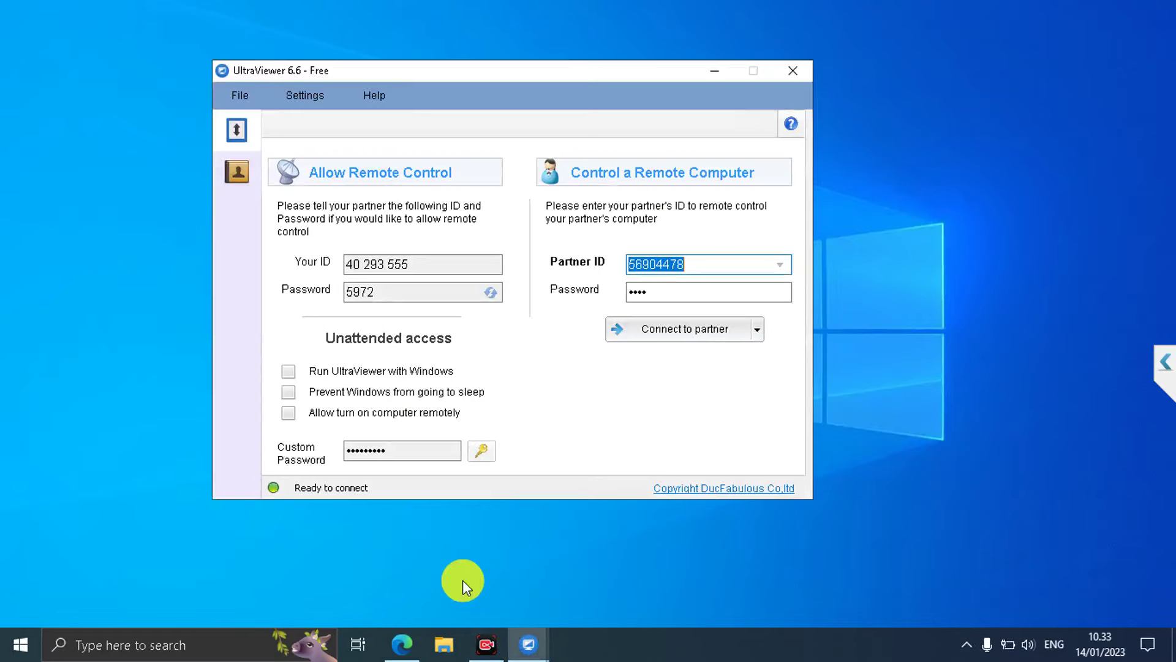